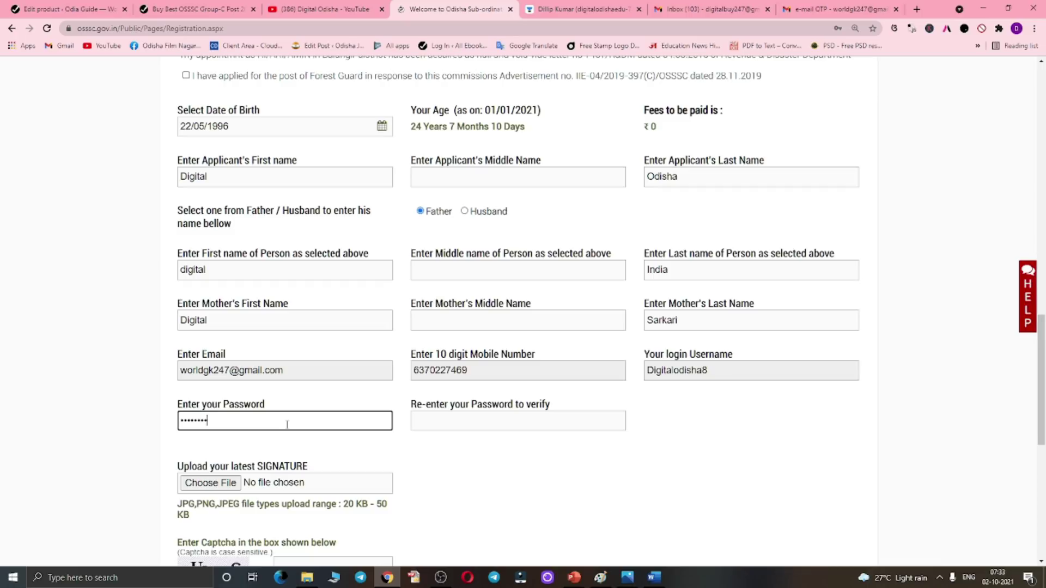
Enter the account password in both password fields.
key("BackSpace")
key("BackSpace")
key("BackSpace")
key("BackSpace")
key("BackSpace")
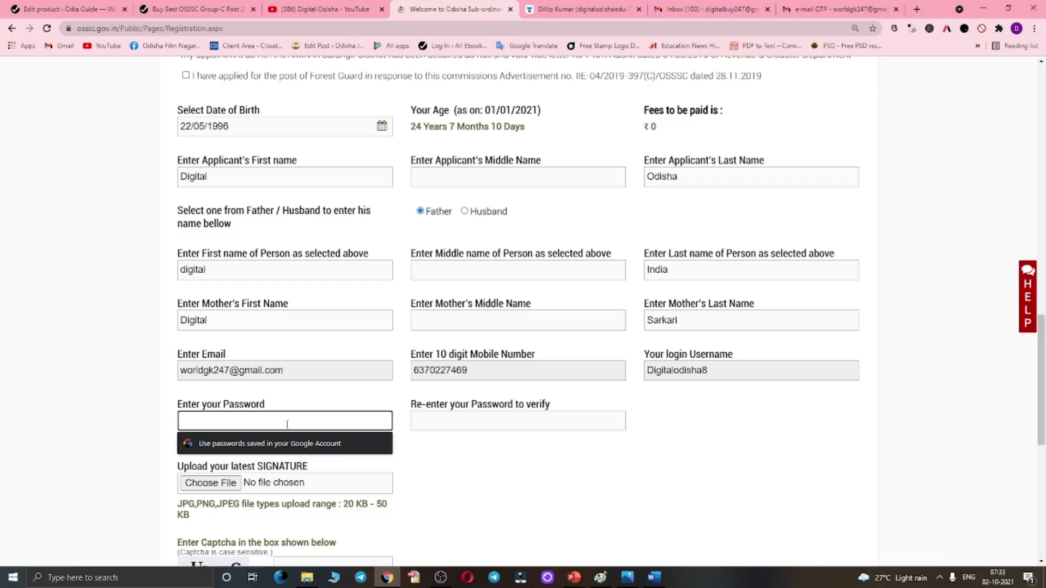
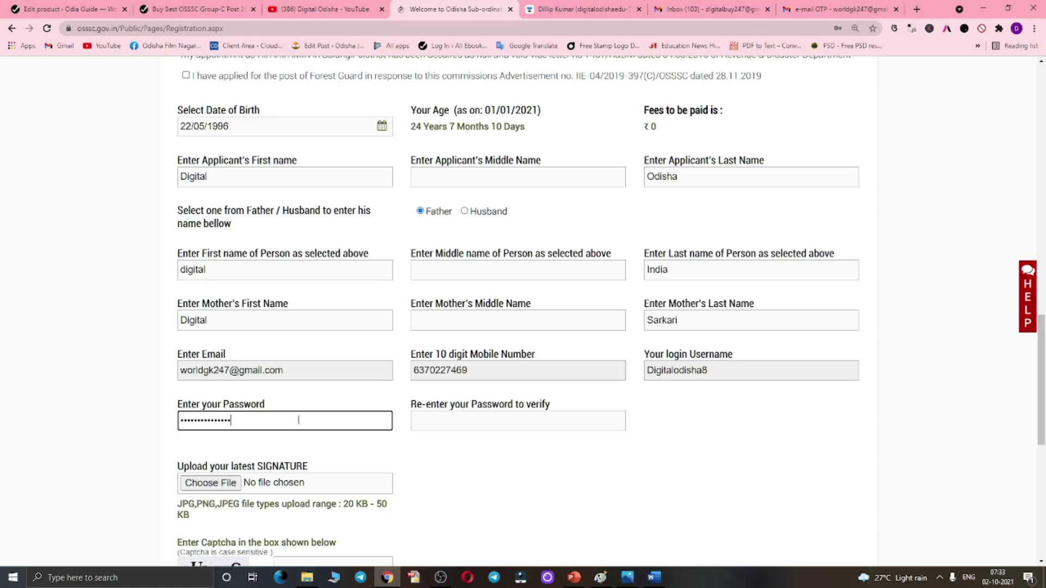
left_click(457, 426)
type("D")
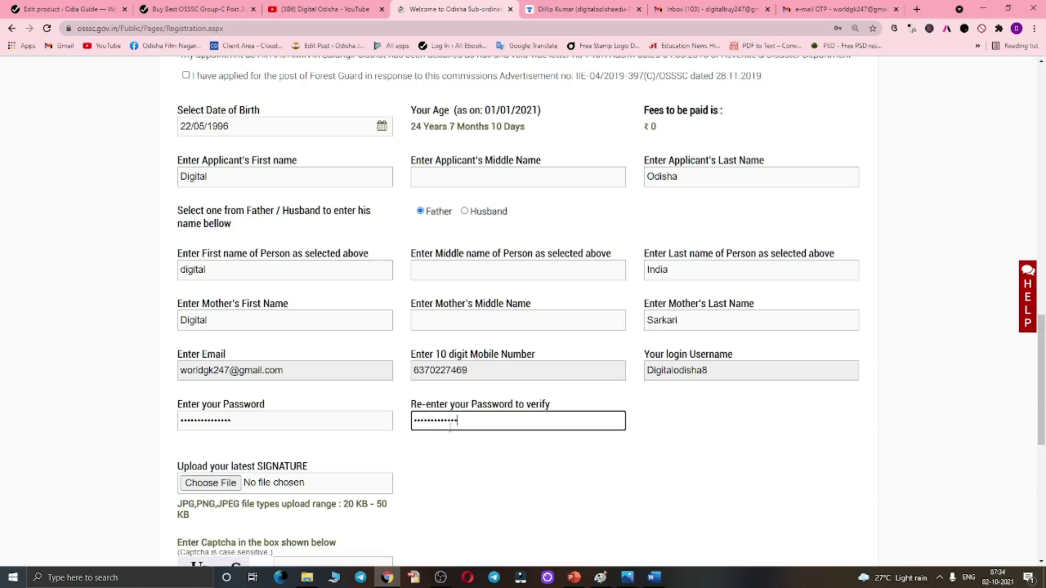
Upload the signature image from Local Disk (F:) to the registration.
left_click(201, 483)
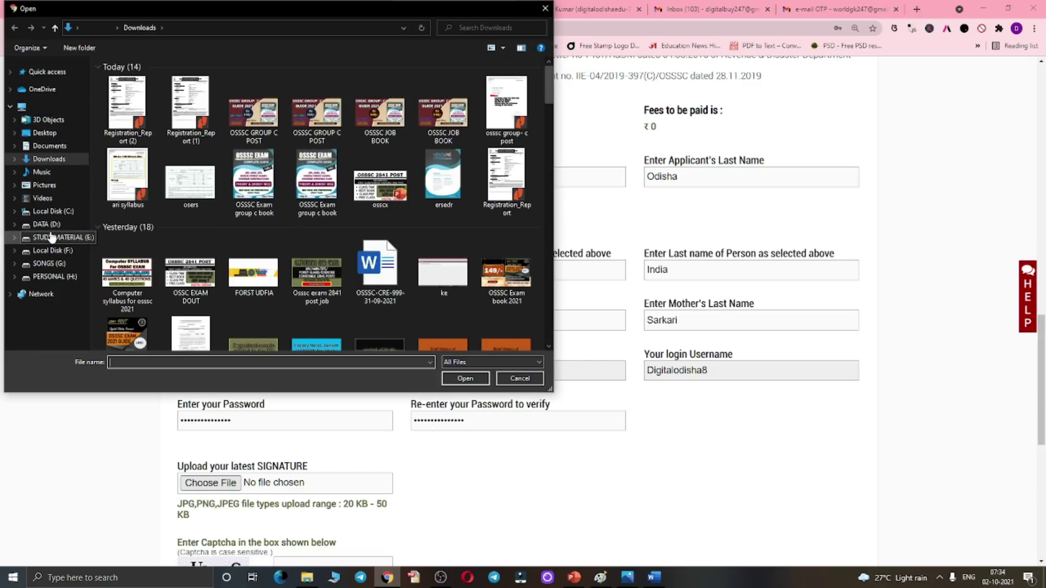
left_click(55, 238)
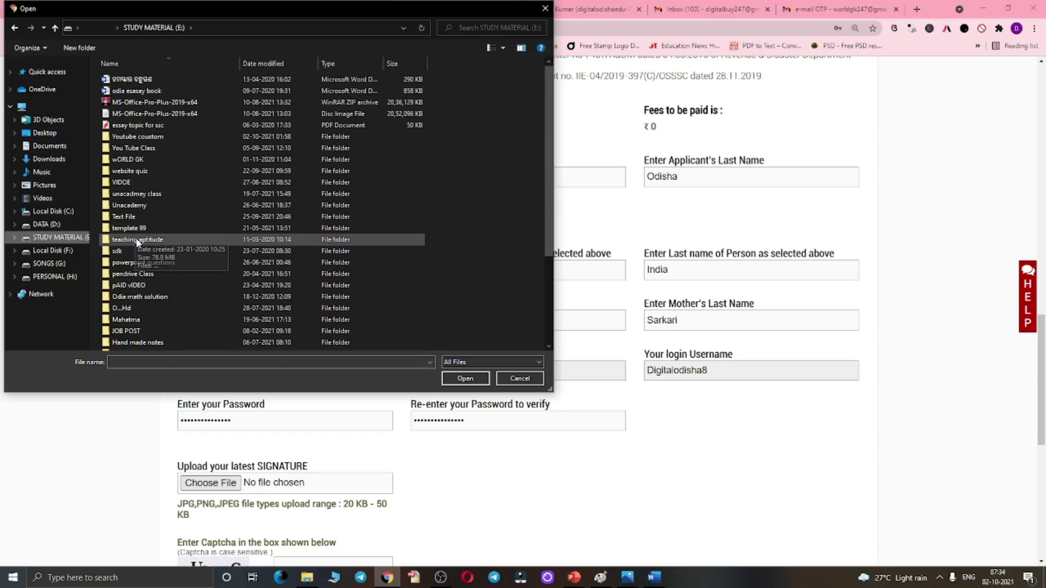
left_click(52, 251)
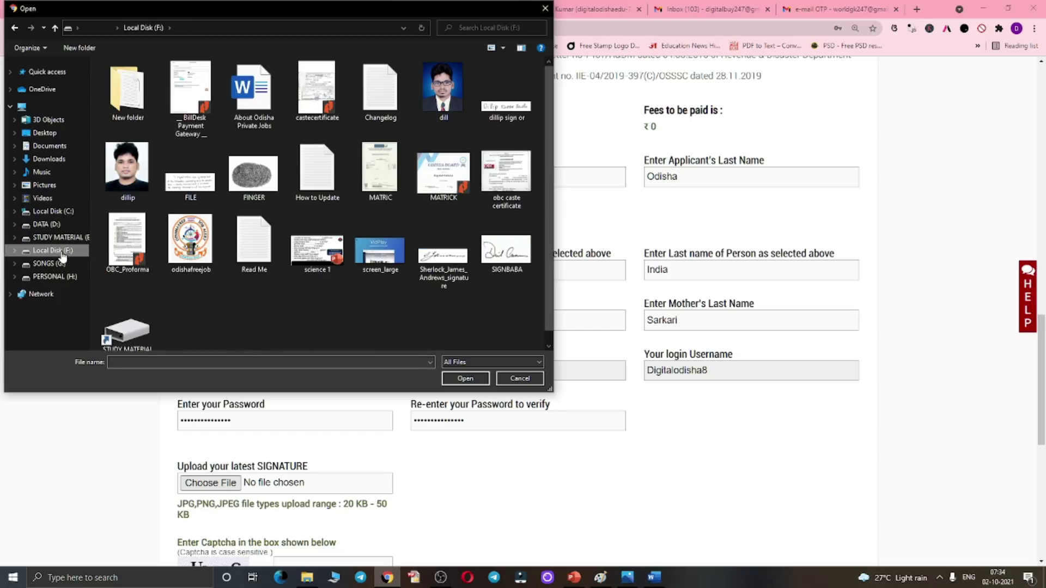
left_click(443, 252)
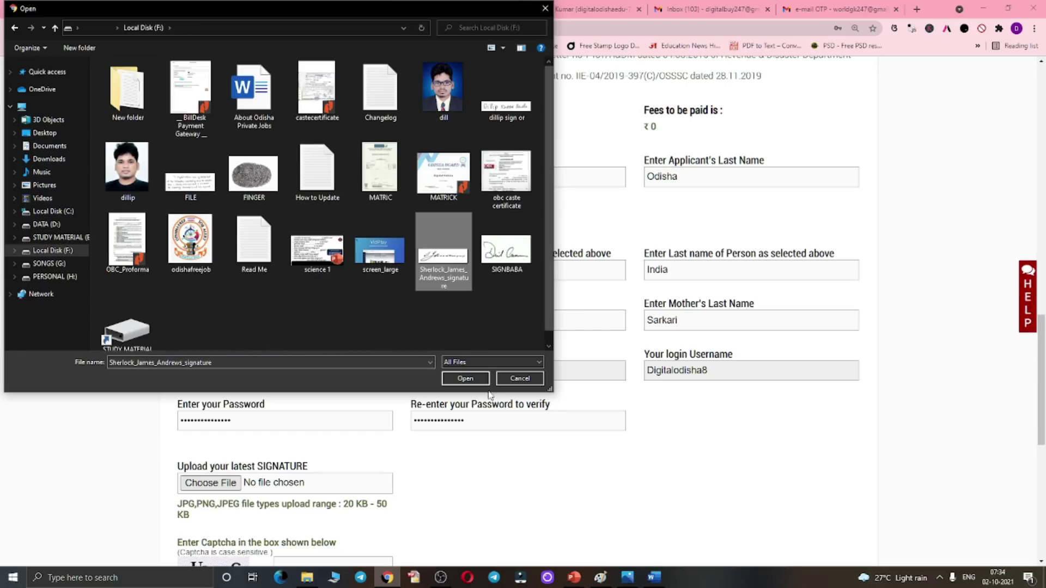
left_click(466, 380)
scroll(396, 379, "down", 1)
scroll(395, 379, "down", 5)
left_click(309, 286)
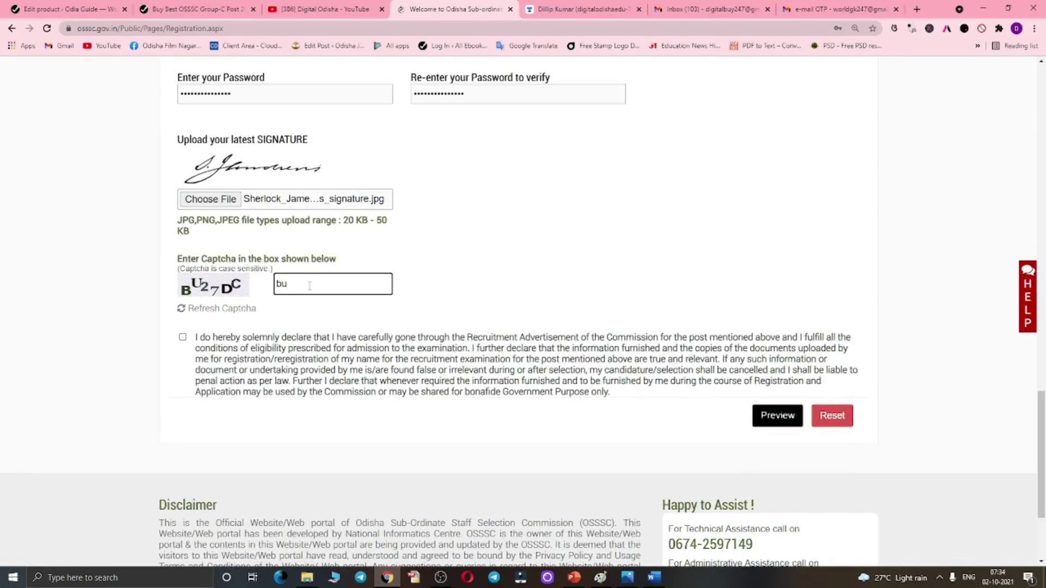
Enter the captcha, accept the eligibility declaration and open the registration preview.
type("BU27DC")
left_click(183, 338)
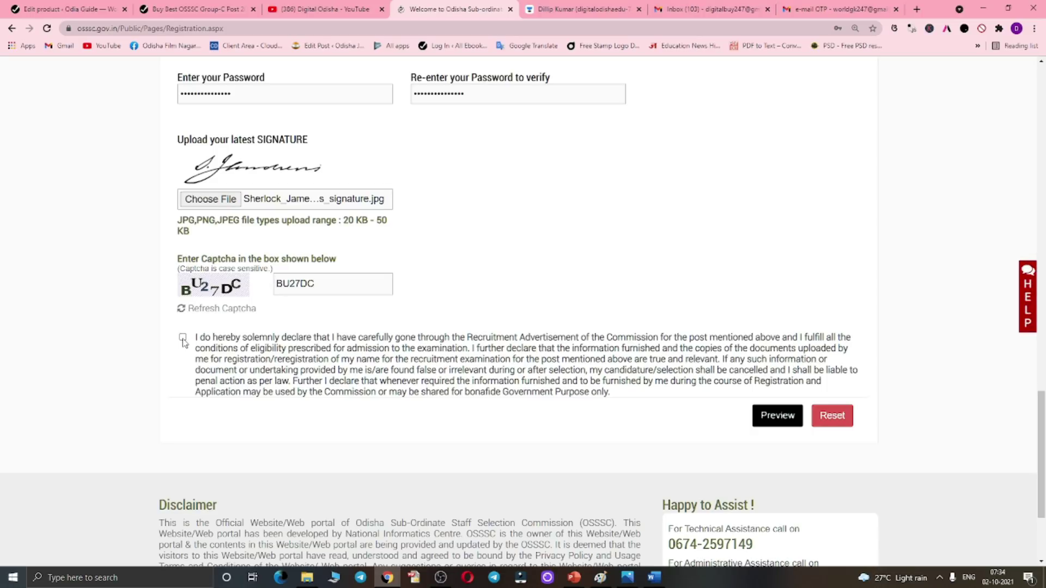
left_click(778, 415)
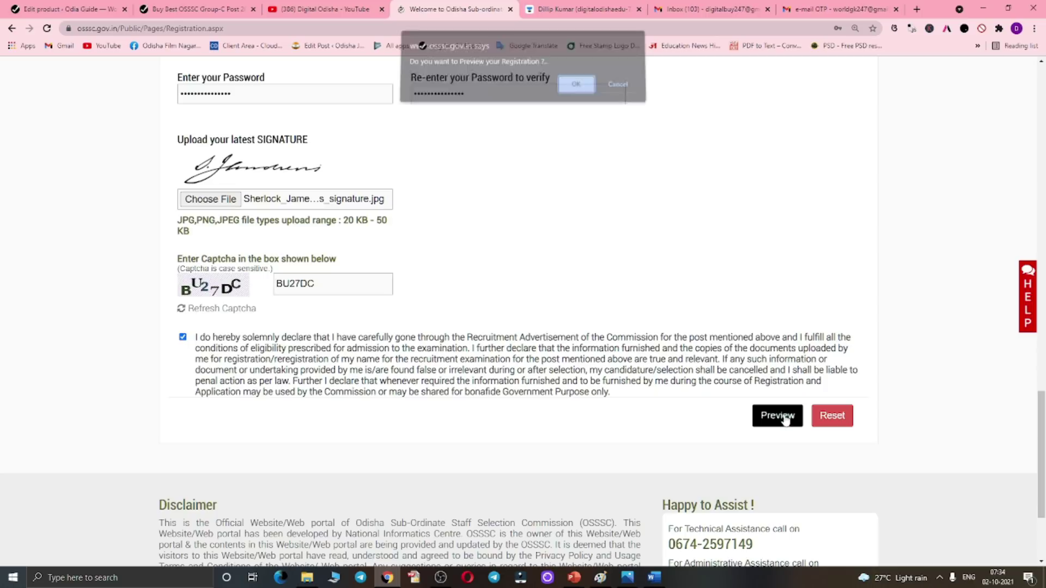
left_click(578, 84)
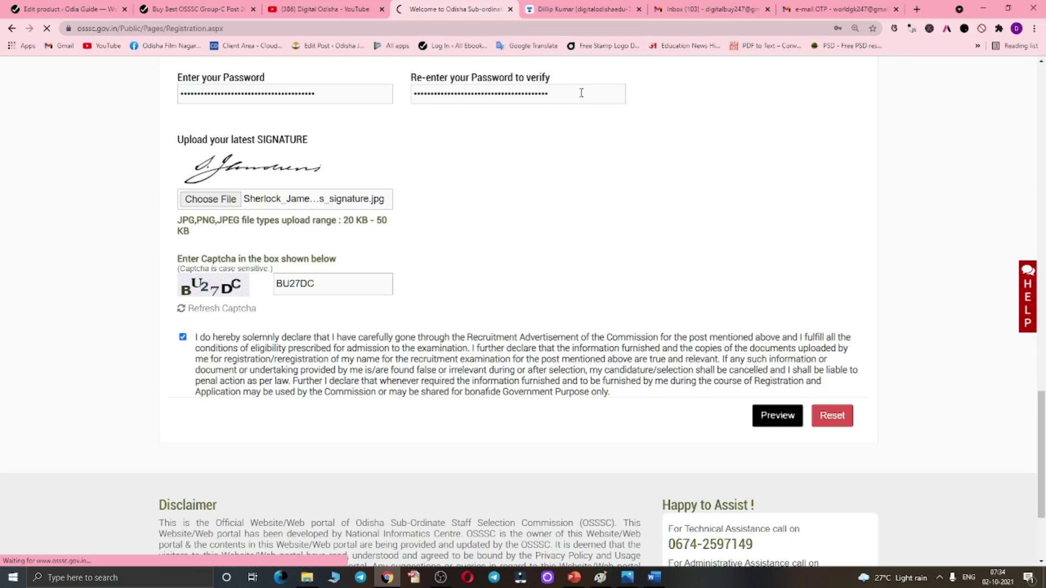
Review the previewed registration details and submit the registration.
scroll(490, 294, "down", 15)
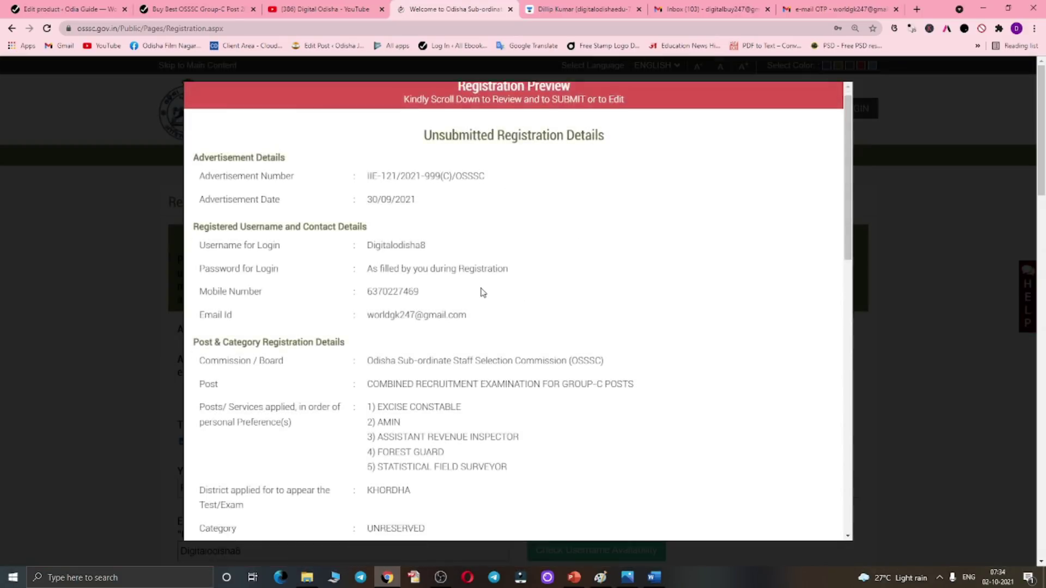
scroll(490, 272, "up", 13)
scroll(482, 244, "up", 1)
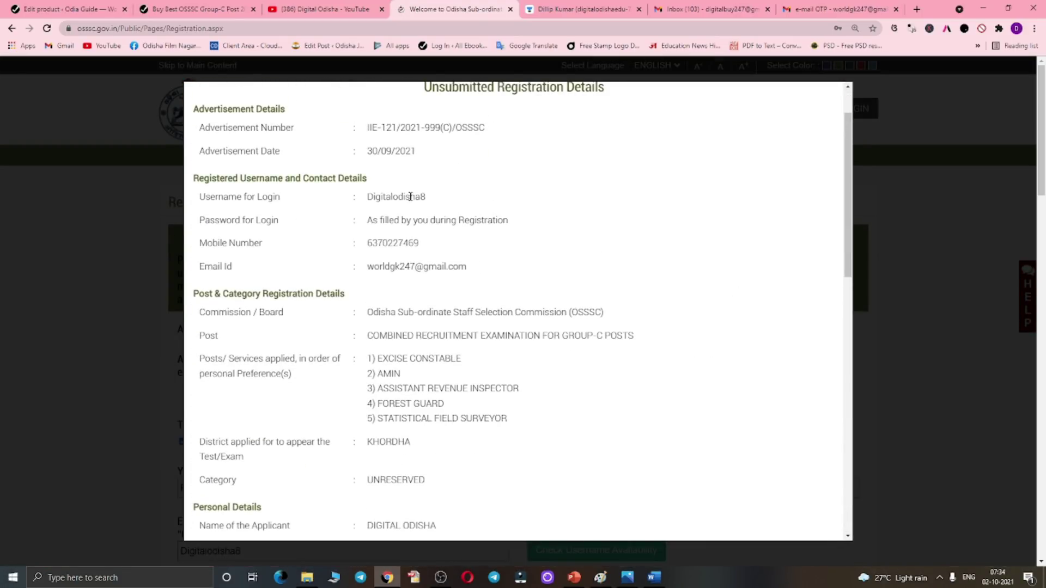
scroll(403, 221, "down", 13)
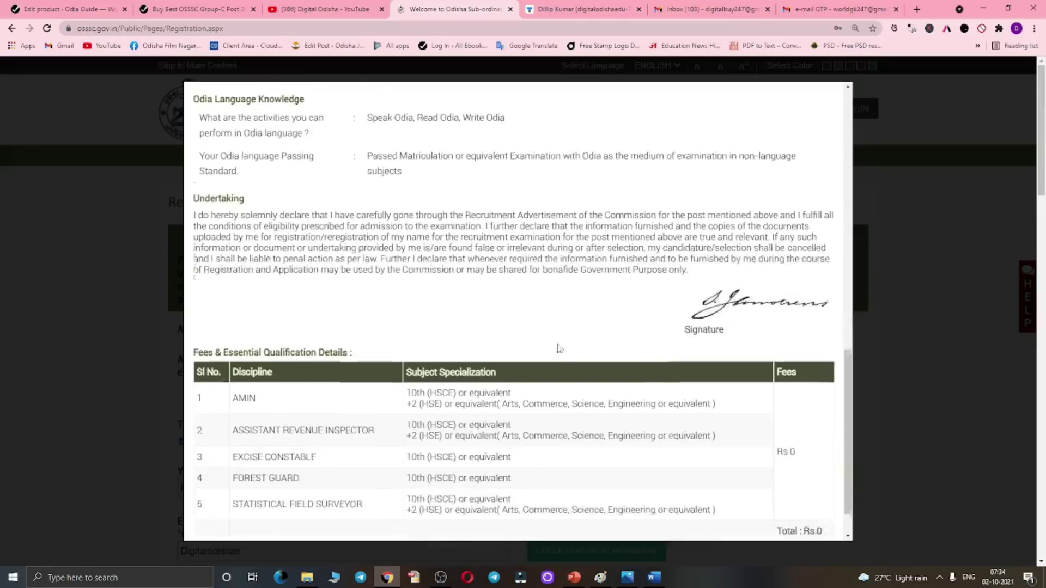
left_click(763, 522)
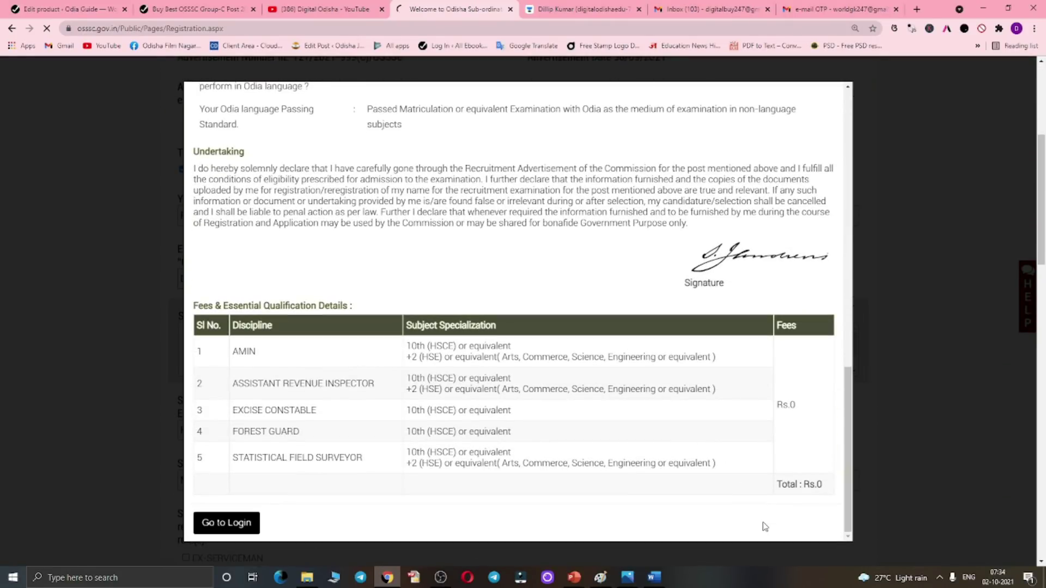
Log in to the new account with its username, password and the displayed captcha.
left_click(225, 524)
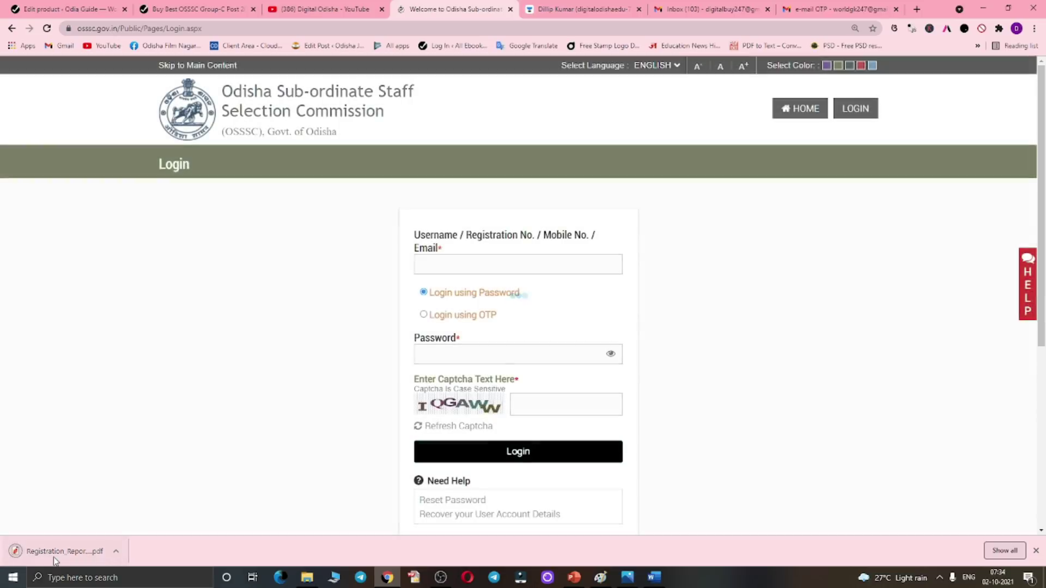
left_click(461, 266)
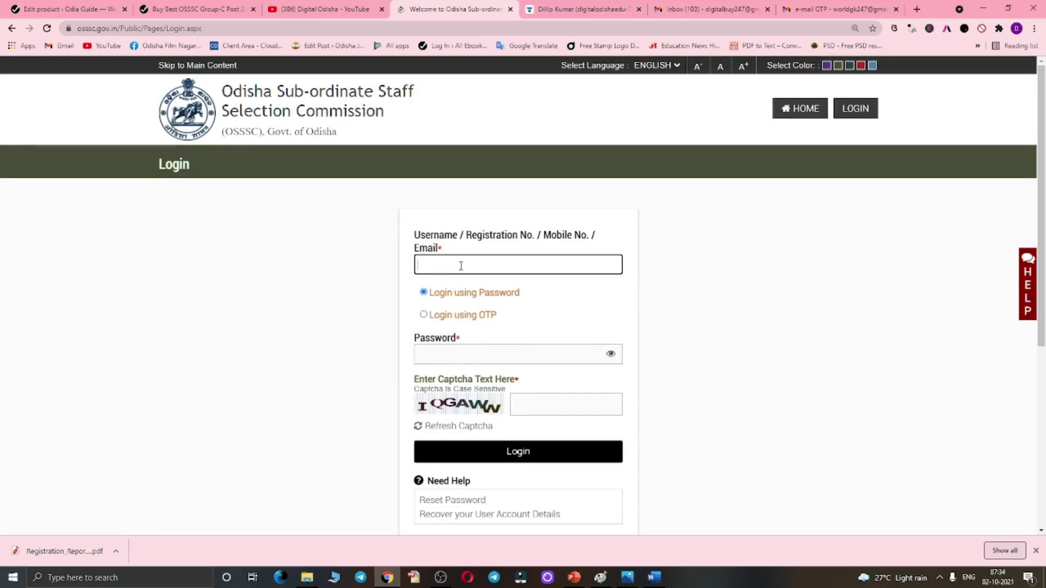
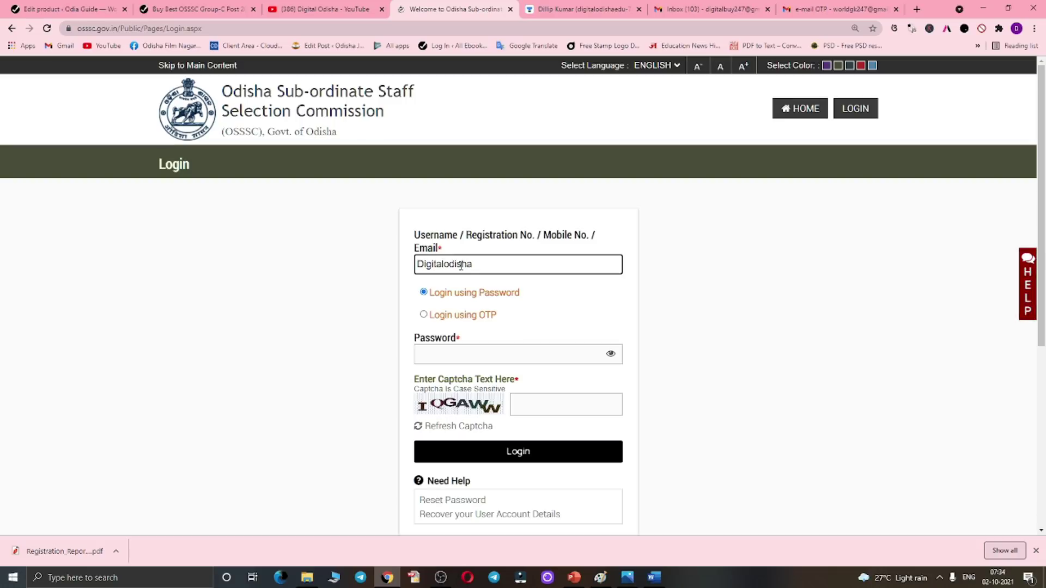
left_click(476, 355)
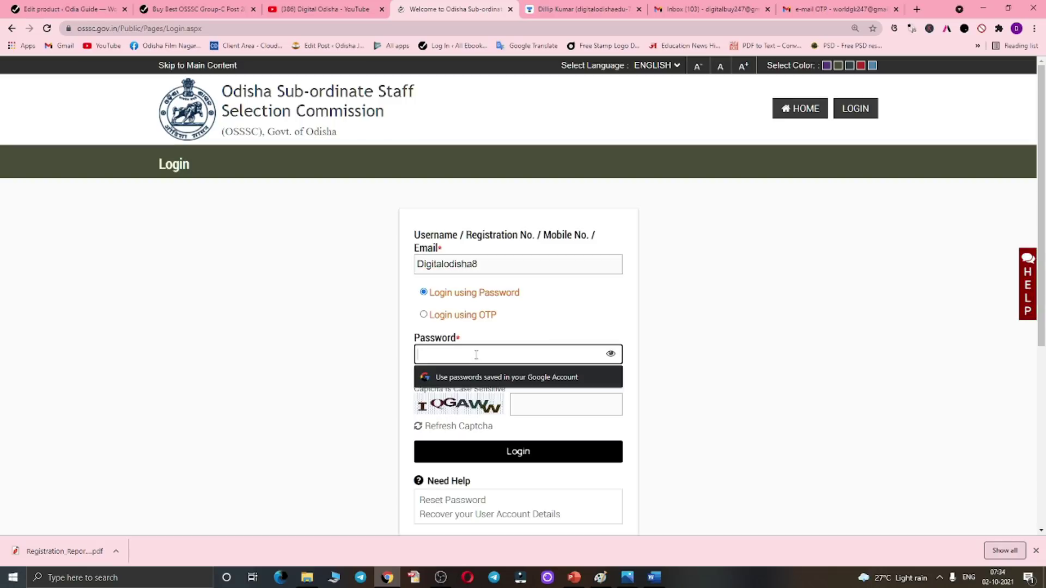
type("••")
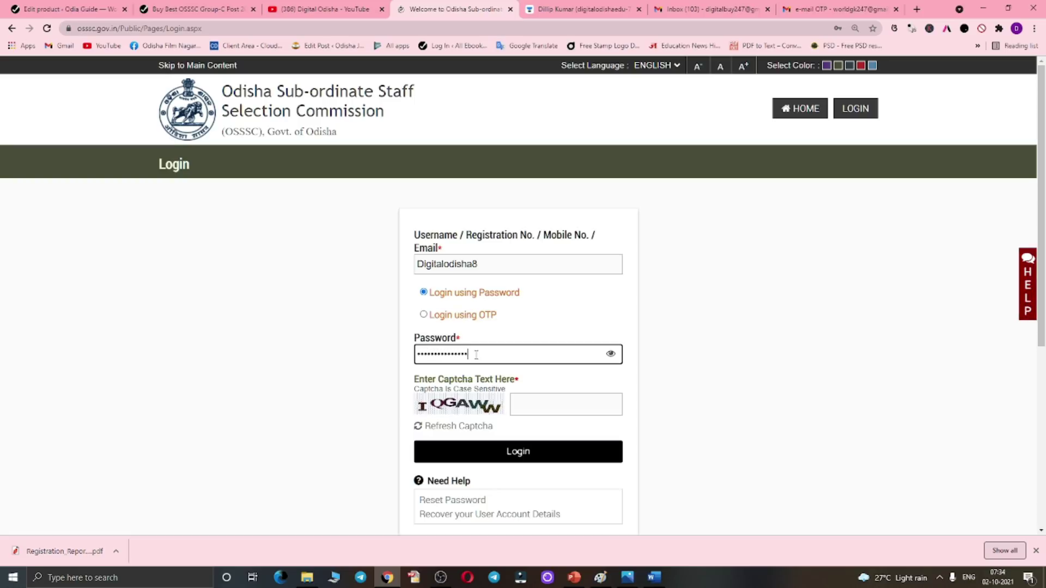
left_click(534, 399)
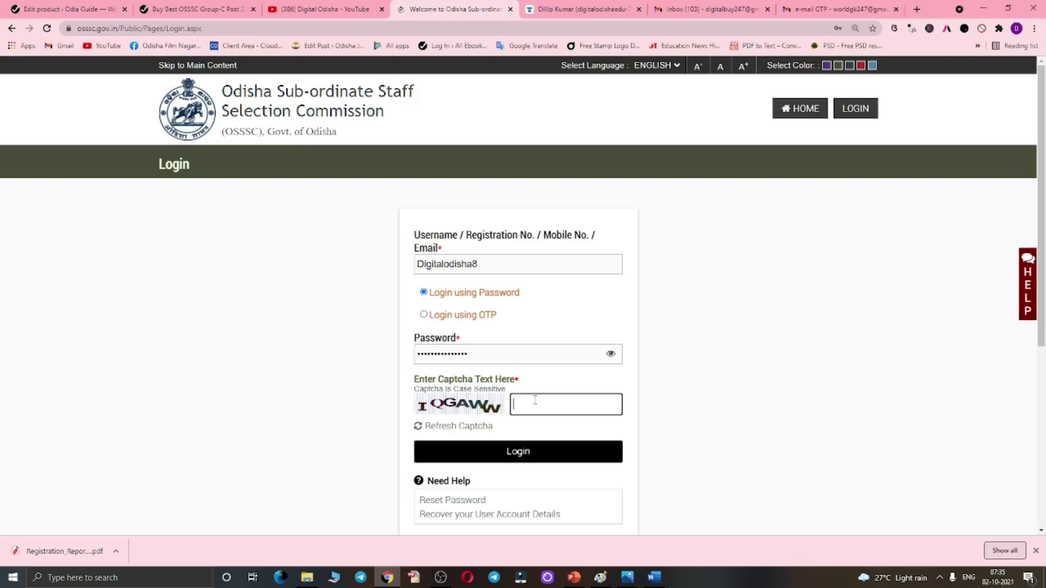
type("IQGAWW")
left_click(533, 456)
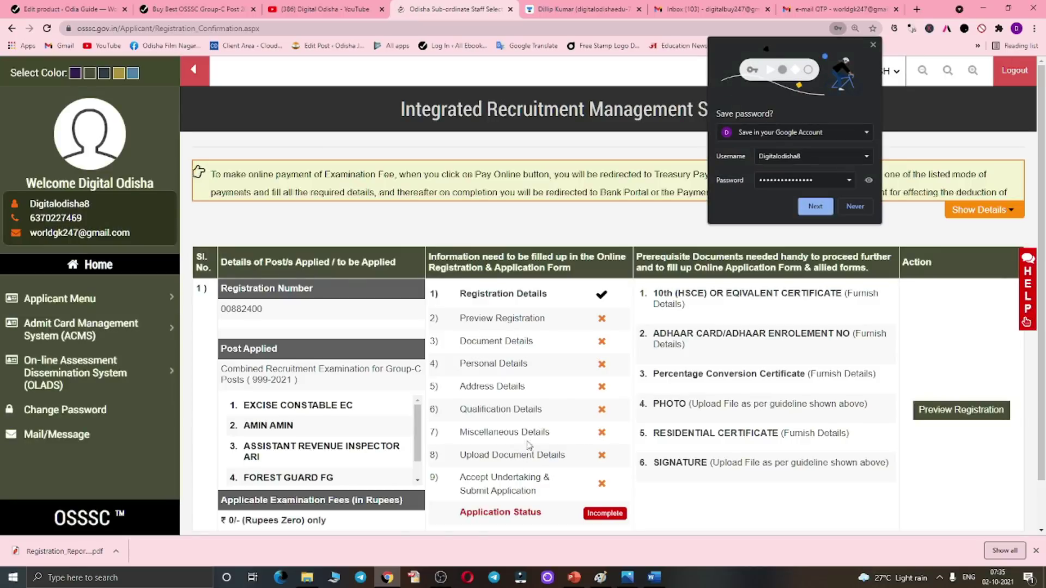
Decline saving the password, open the registration preview and confirm its submission.
left_click(872, 44)
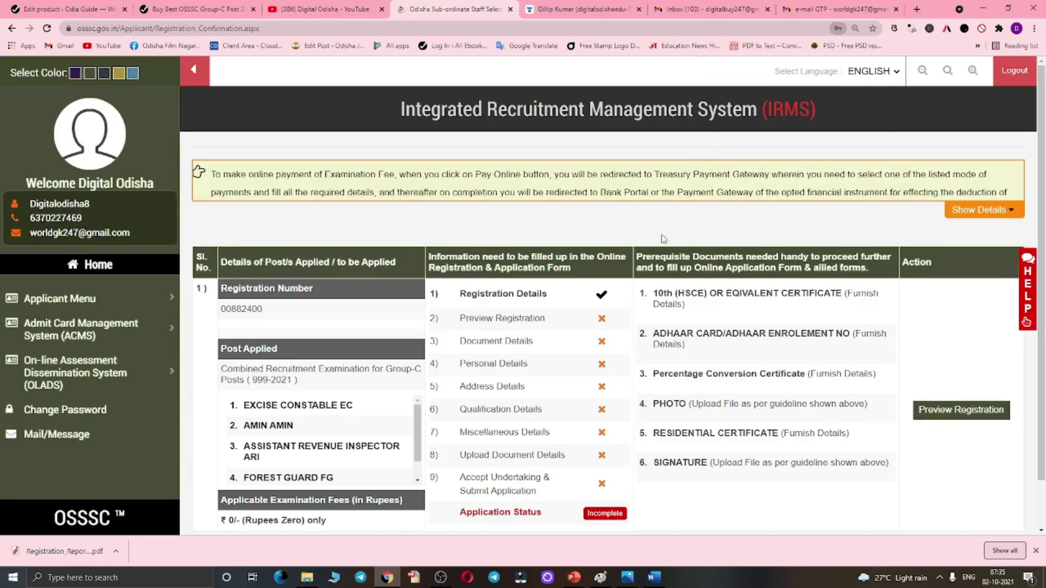
scroll(584, 324, "down", 1)
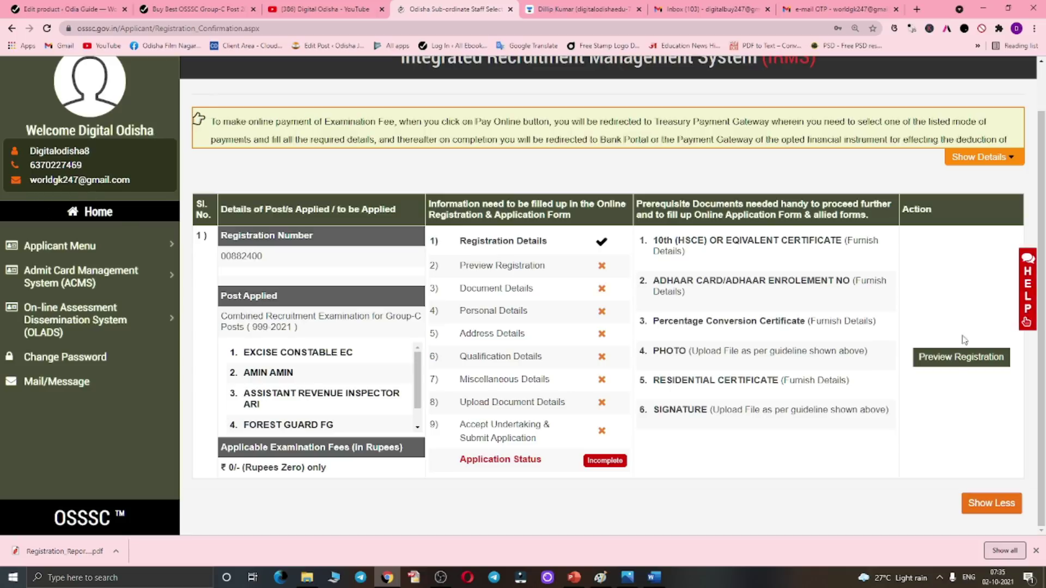
left_click(947, 364)
left_click(582, 93)
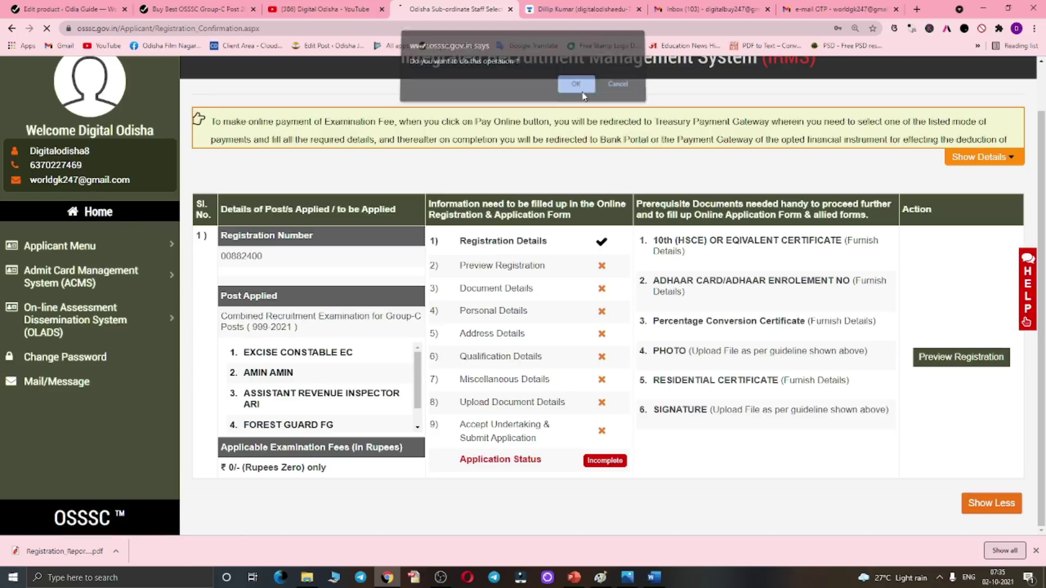
scroll(466, 217, "down", 8)
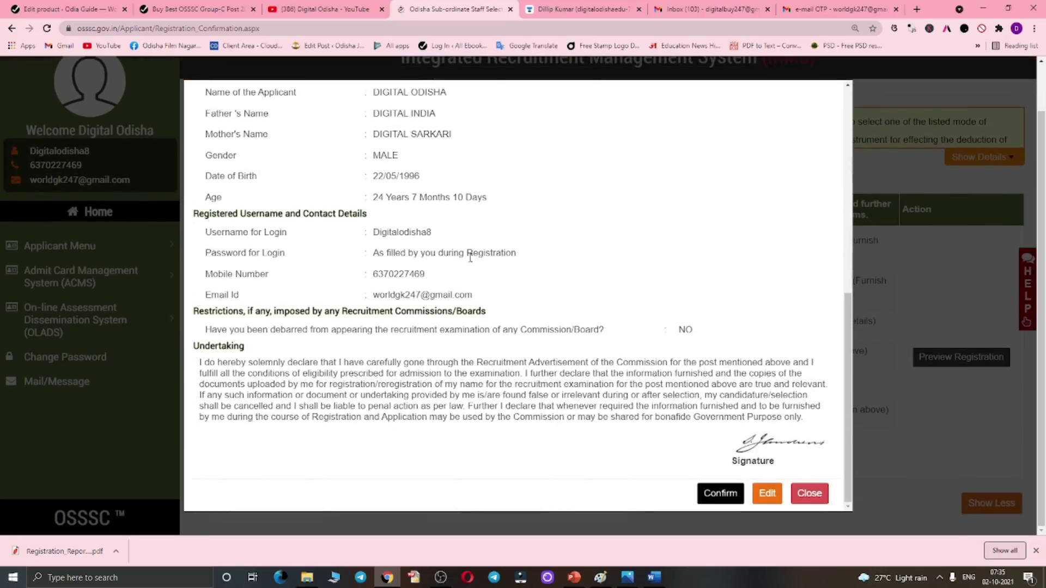
left_click(720, 497)
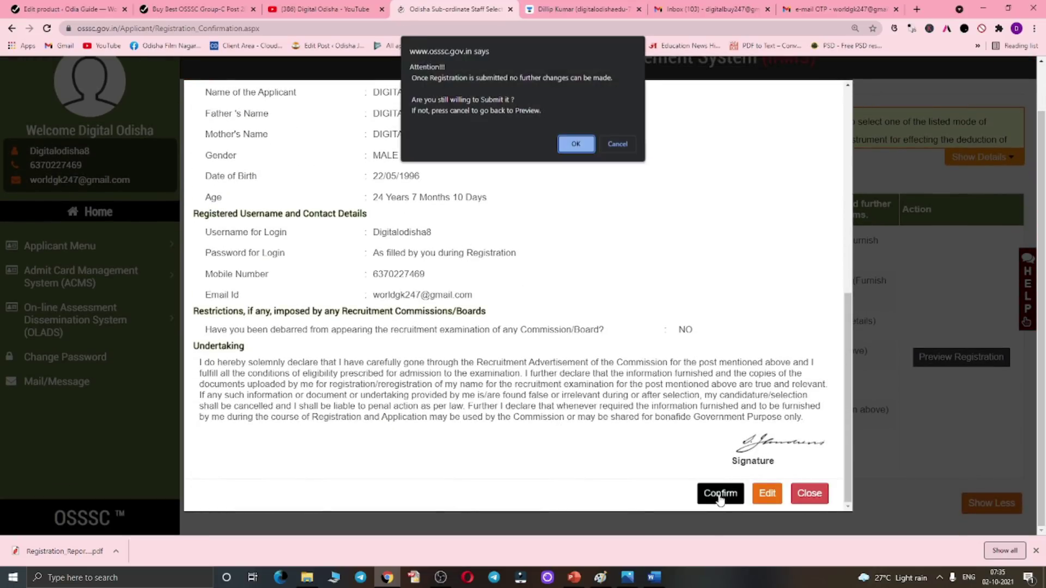
left_click(577, 144)
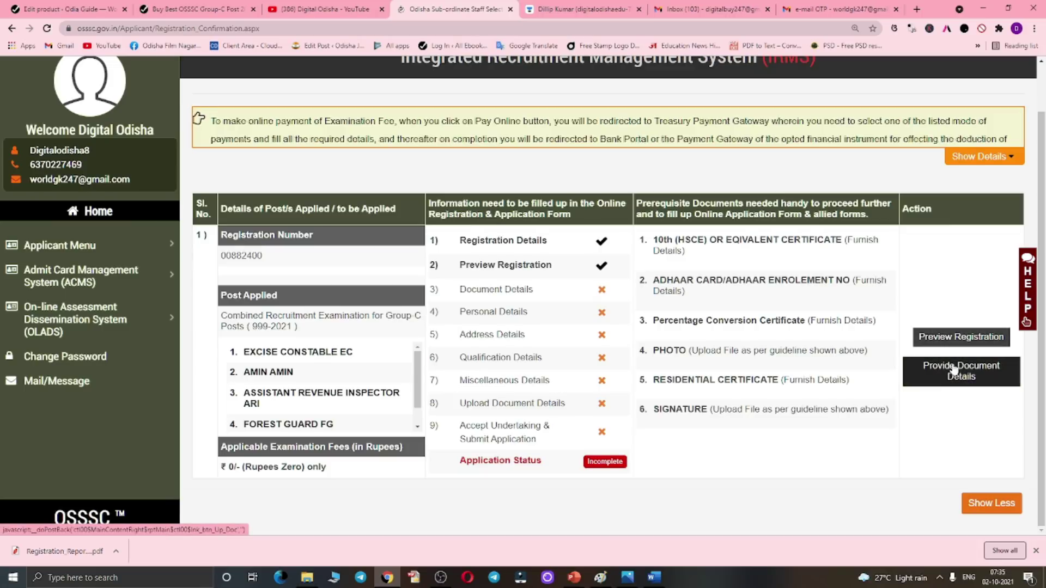
left_click(971, 368)
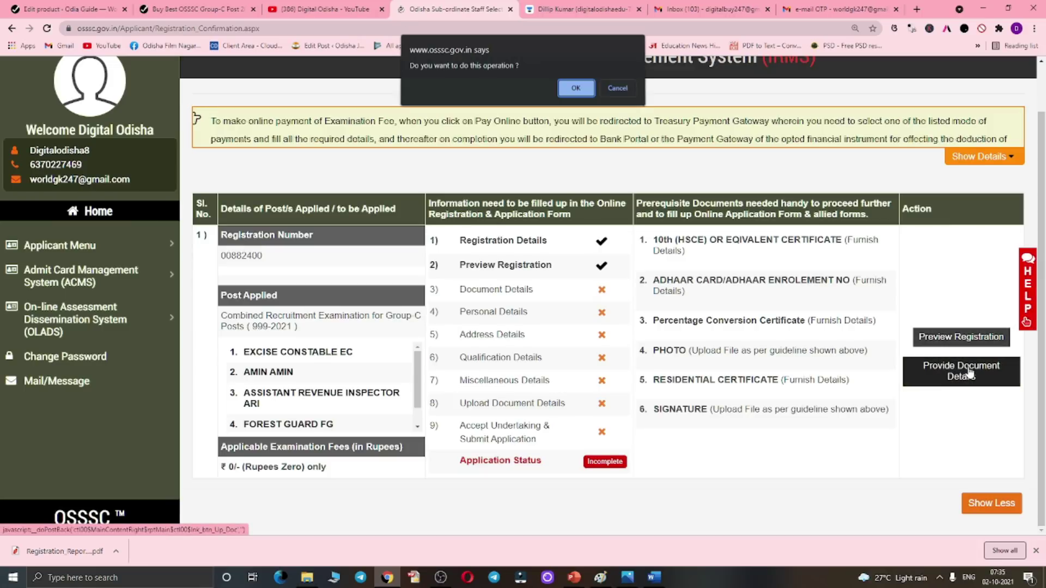
Open the document details form and enter the Aadhaar number as ID proof.
left_click(579, 91)
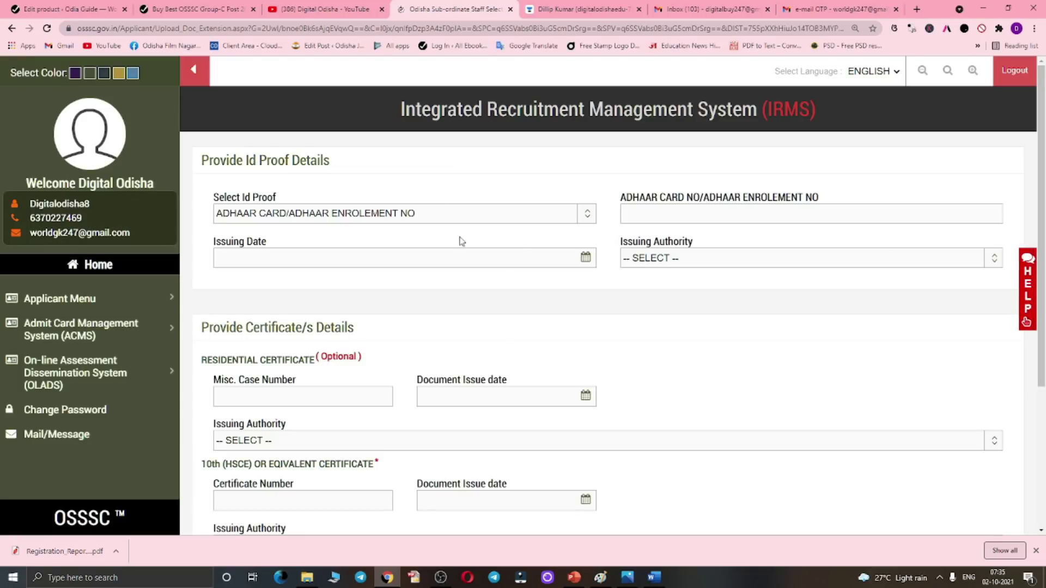
left_click(673, 217)
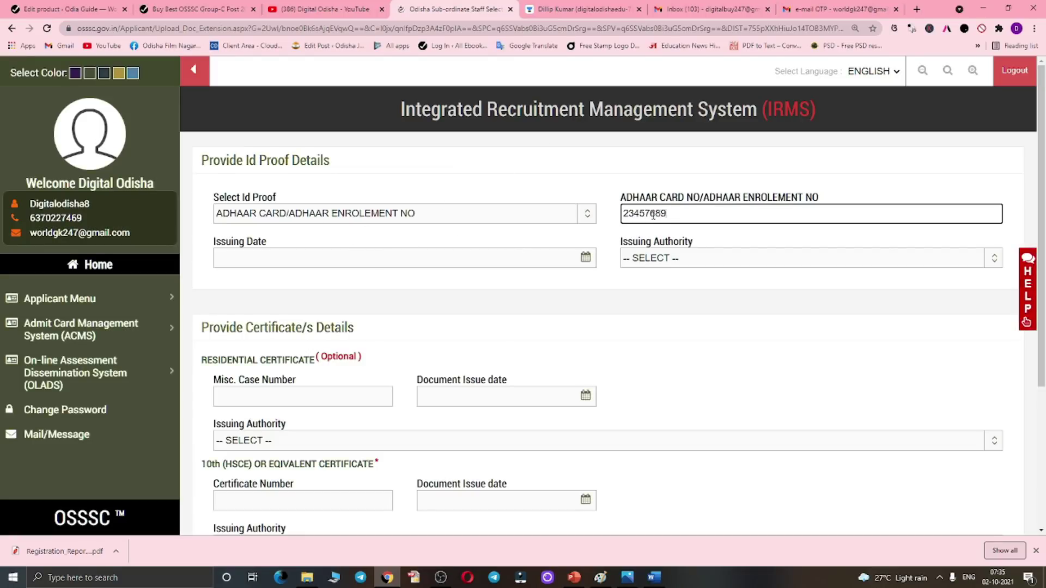
left_click_drag(702, 218, 600, 212)
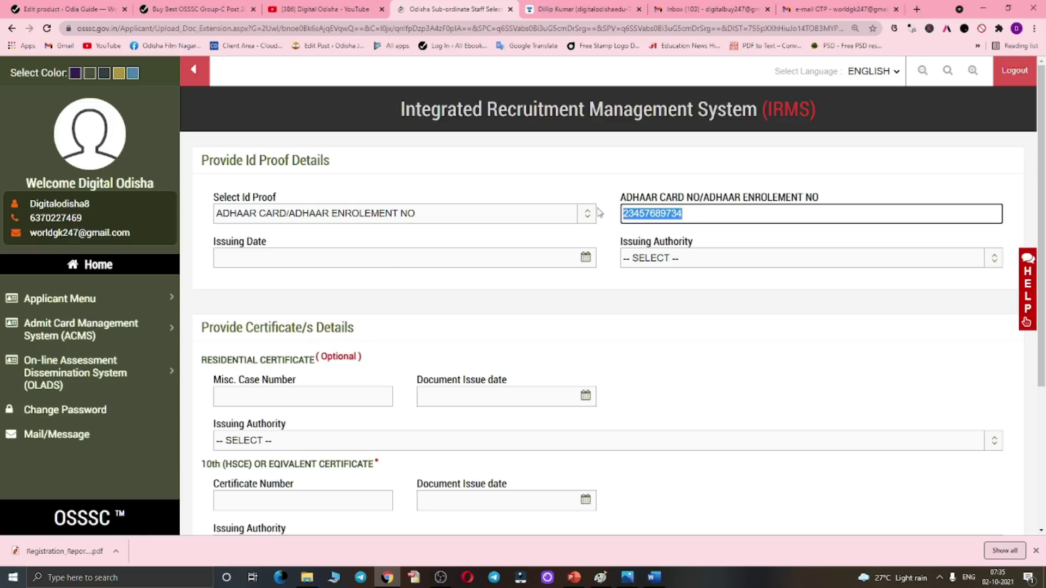
type("2")
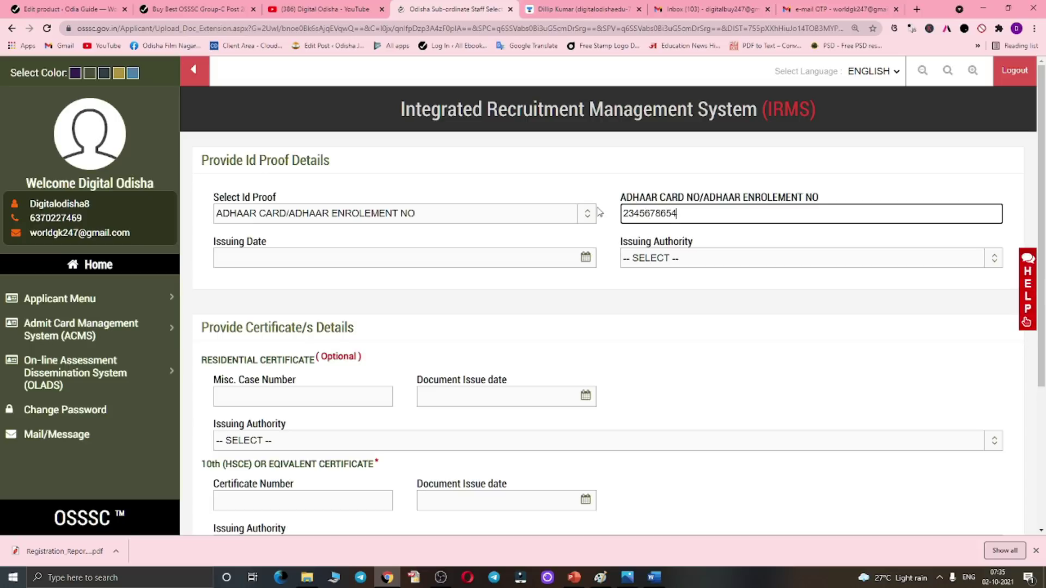
Set the Aadhaar issuing date to 11/08/2016 and issuer to UNIQUE IDENTIFICATION AUTHORITY OF INDIA.
left_click(290, 252)
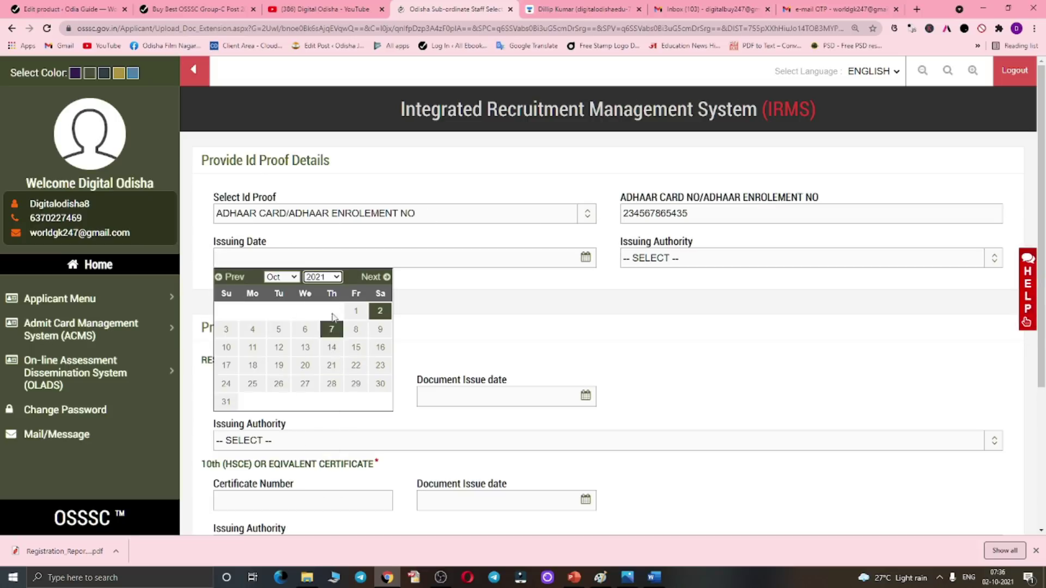
left_click(323, 277)
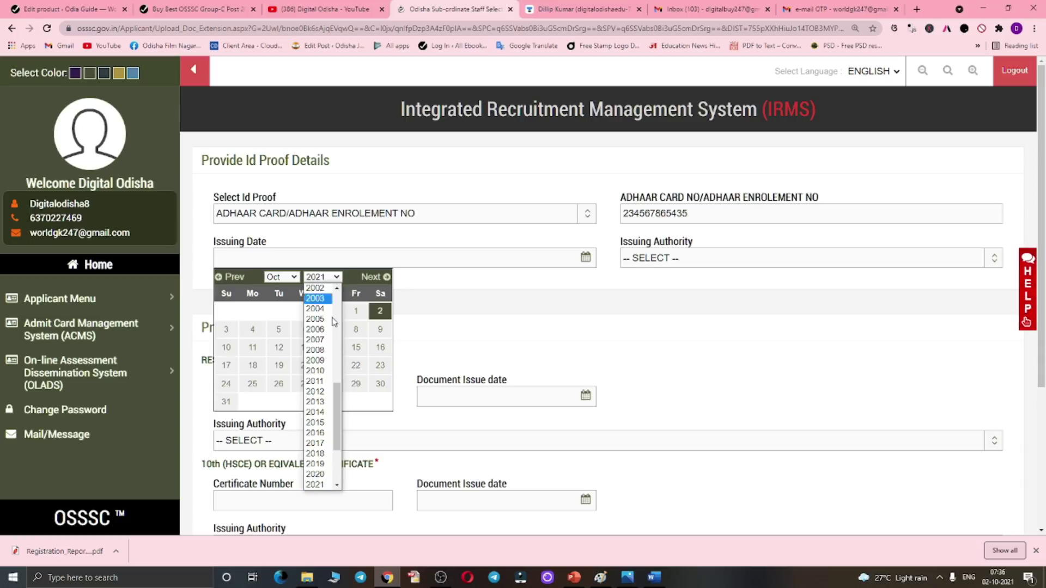
left_click(317, 433)
left_click(294, 278)
left_click(274, 360)
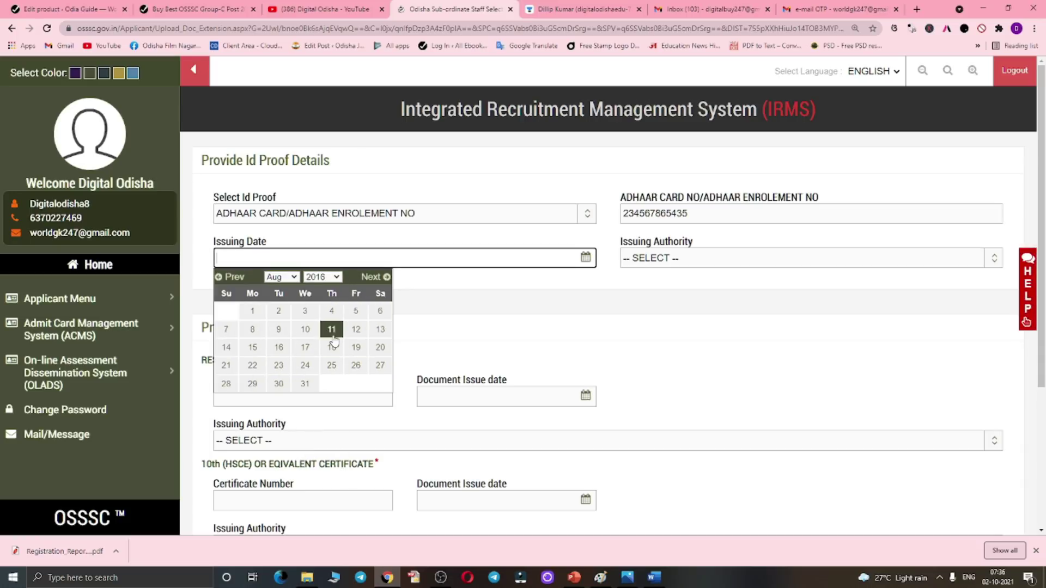
left_click(331, 329)
left_click(701, 260)
left_click(702, 288)
scroll(406, 305, "down", 2)
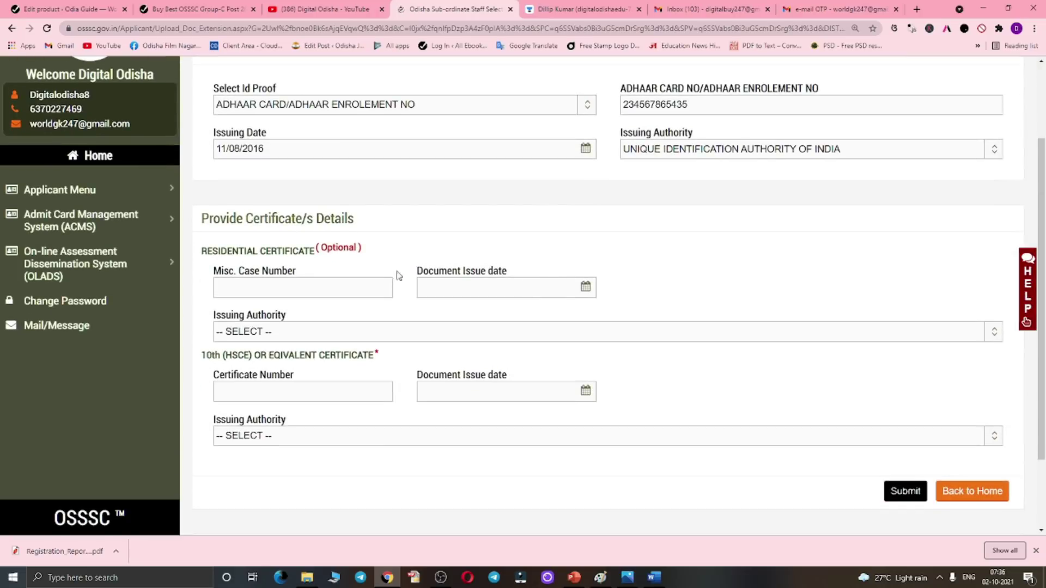
Enter the Misc. case number and set the residential certificate issue date to 09/08/2017.
left_click(281, 288)
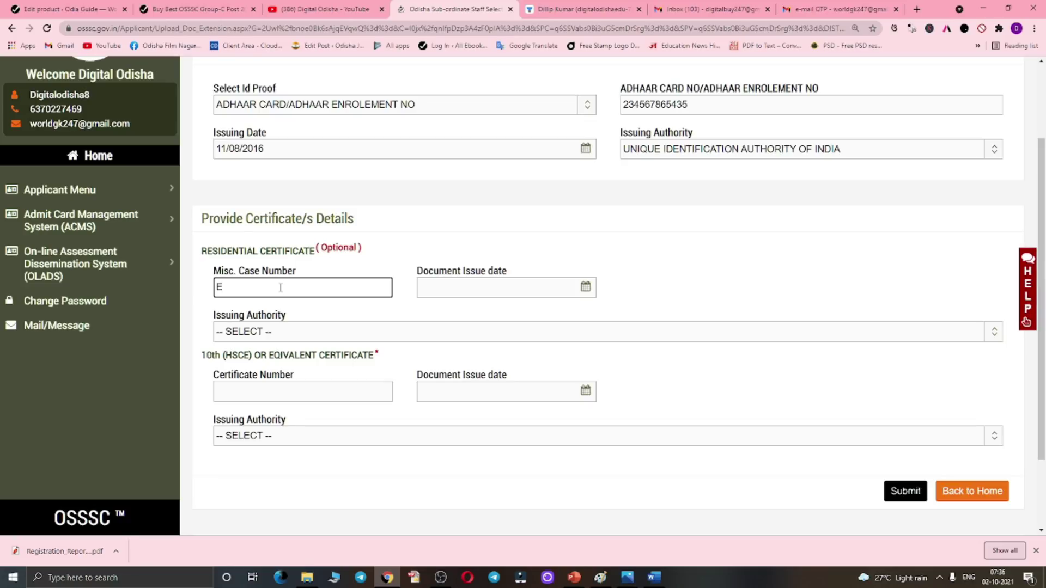
left_click(451, 289)
left_click(531, 307)
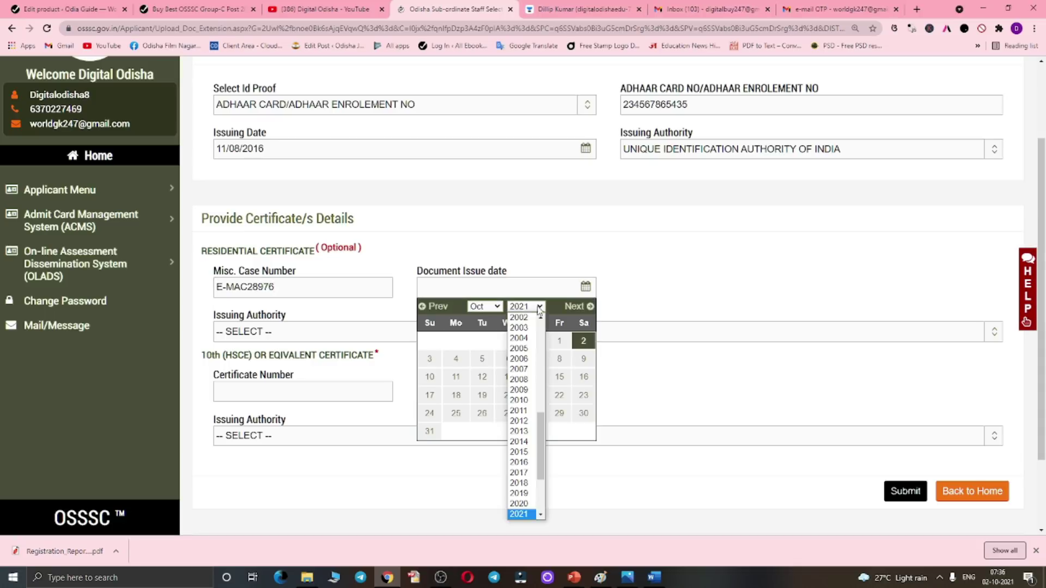
left_click(518, 473)
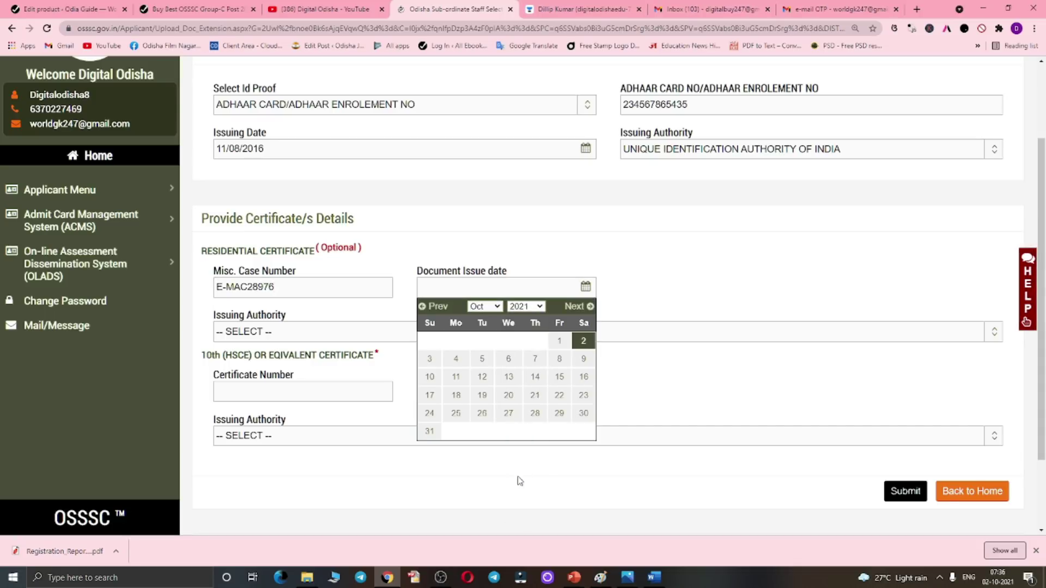
left_click(482, 308)
left_click(477, 389)
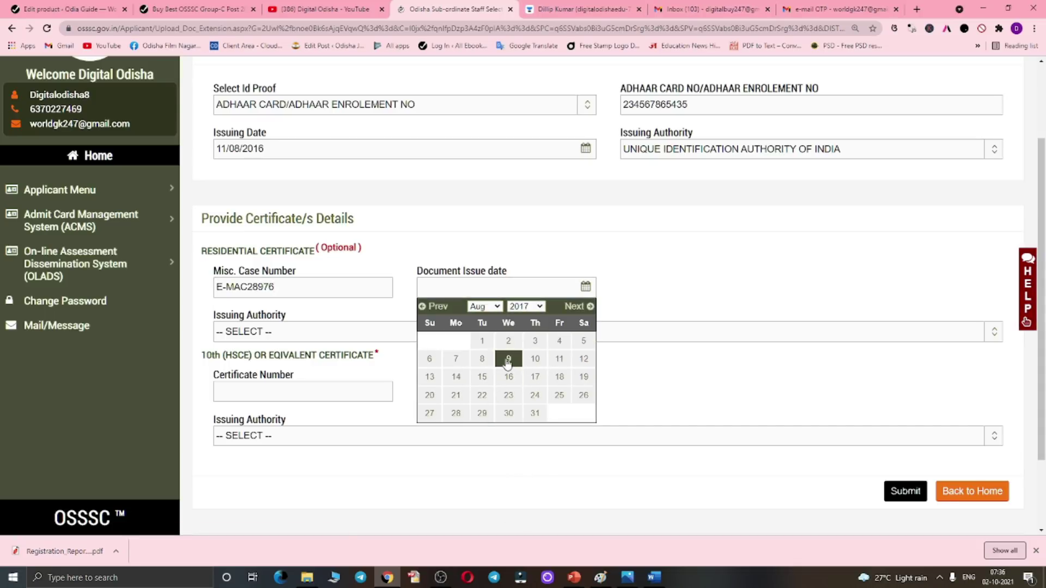
left_click(499, 358)
Select KHURDA TAHASIL as the residential certificate's issuing authority.
left_click(294, 334)
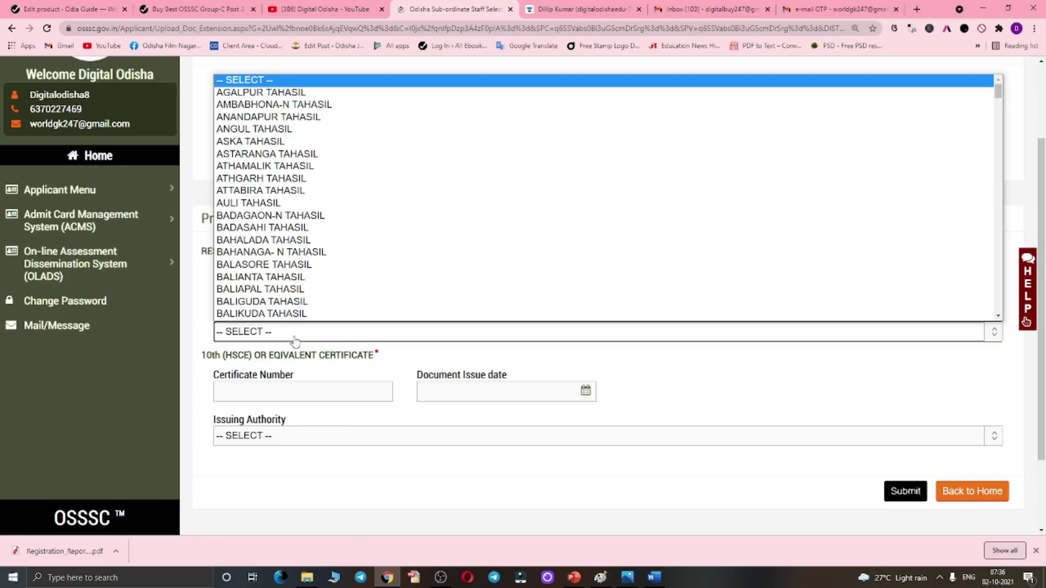
scroll(294, 321, "down", 1)
scroll(291, 264, "down", 10)
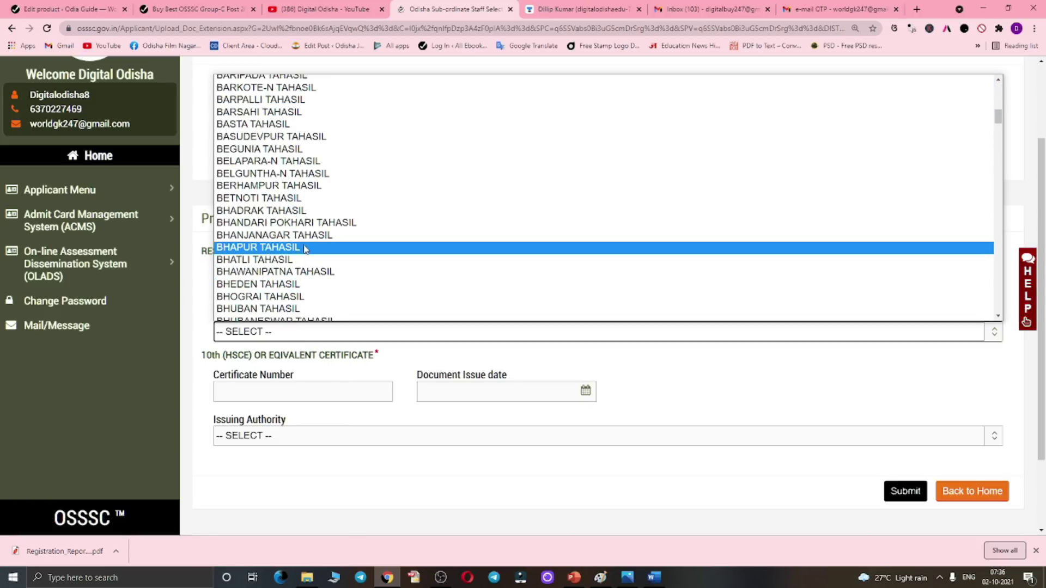
scroll(290, 253, "down", 10)
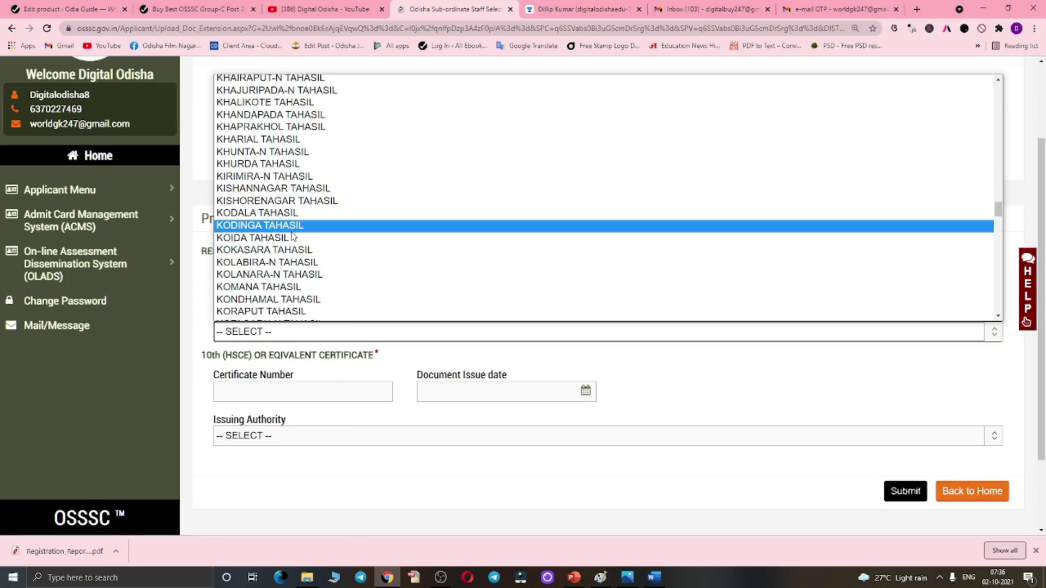
scroll(293, 234, "down", 6)
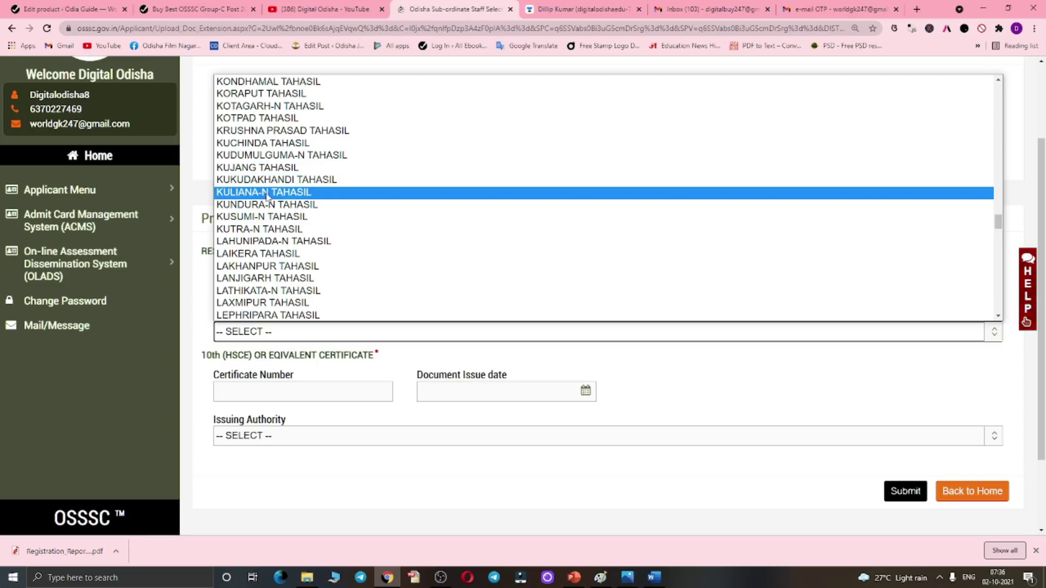
scroll(274, 174, "up", 6)
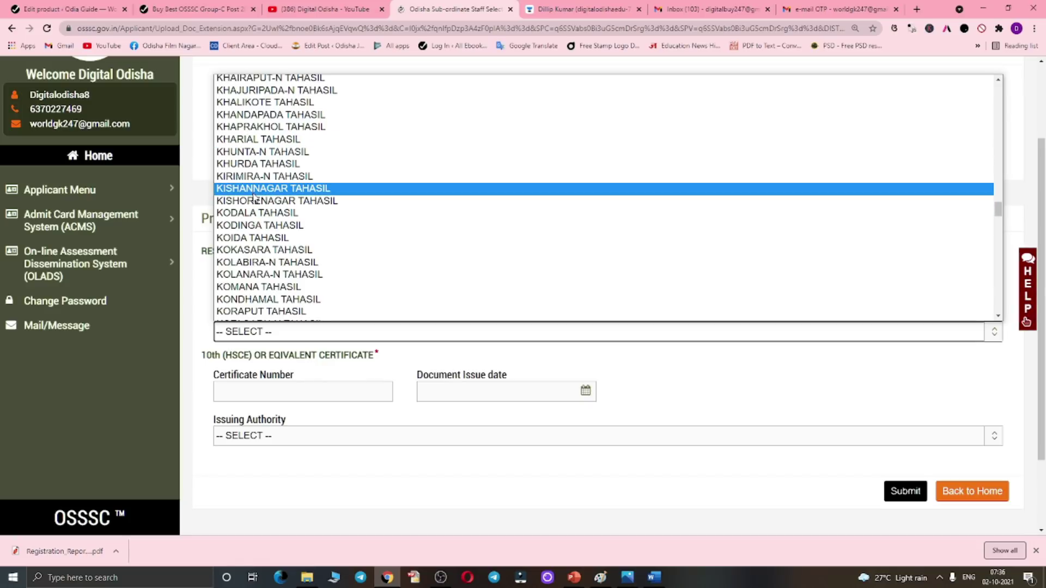
left_click(256, 163)
scroll(258, 336, "down", 1)
left_click(258, 335)
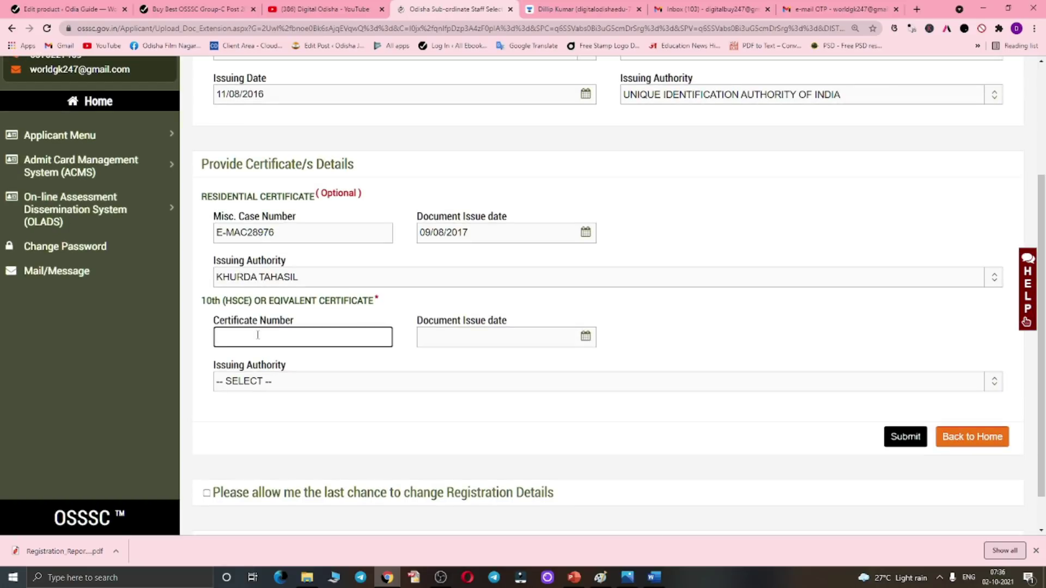
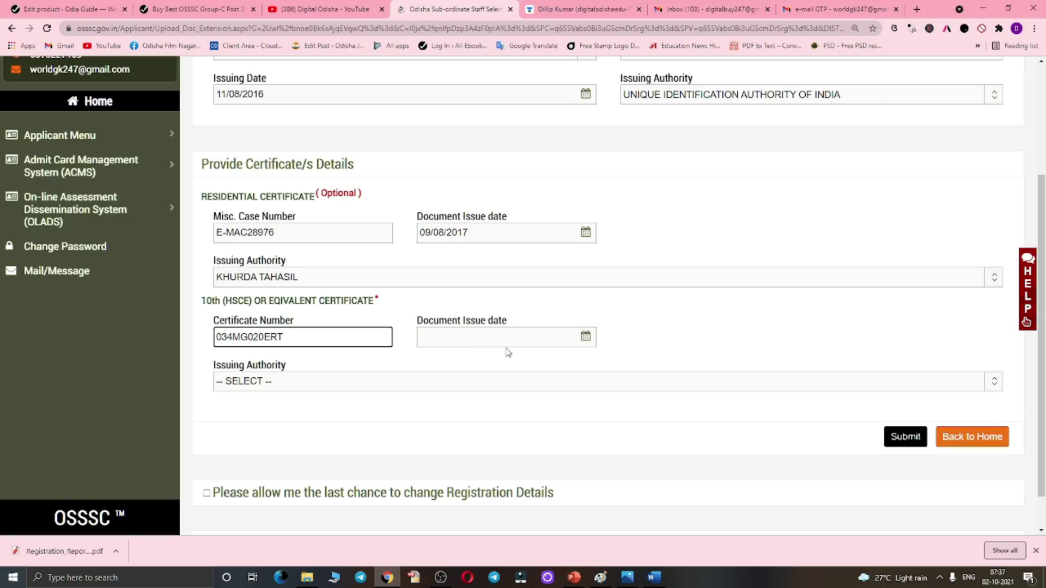
Enter the 10th certificate number, date 06/06/2012, issued by Board Of Secondary Education, Odisha.
left_click(479, 338)
left_click(535, 356)
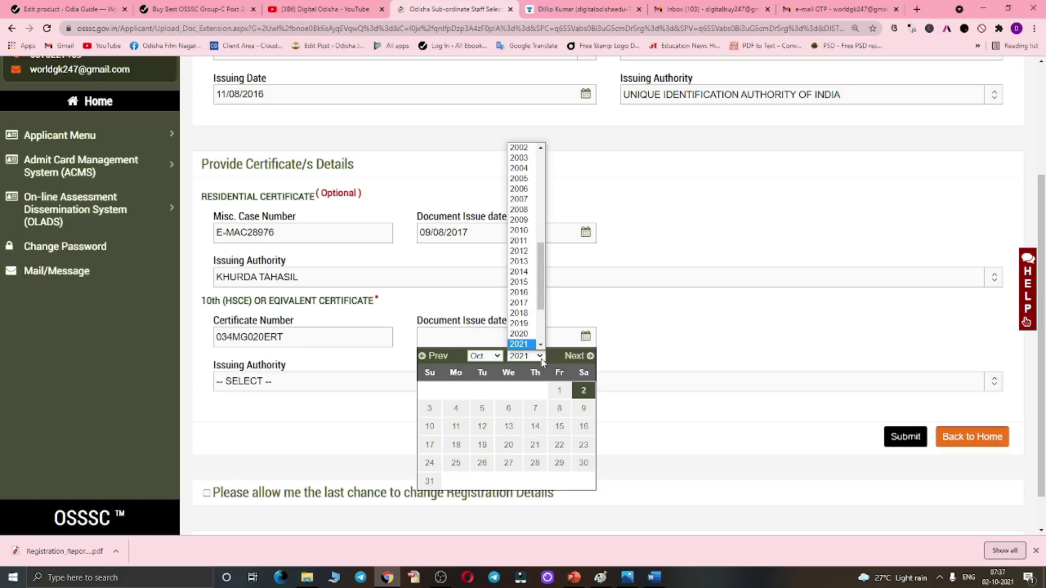
left_click(522, 252)
left_click(497, 356)
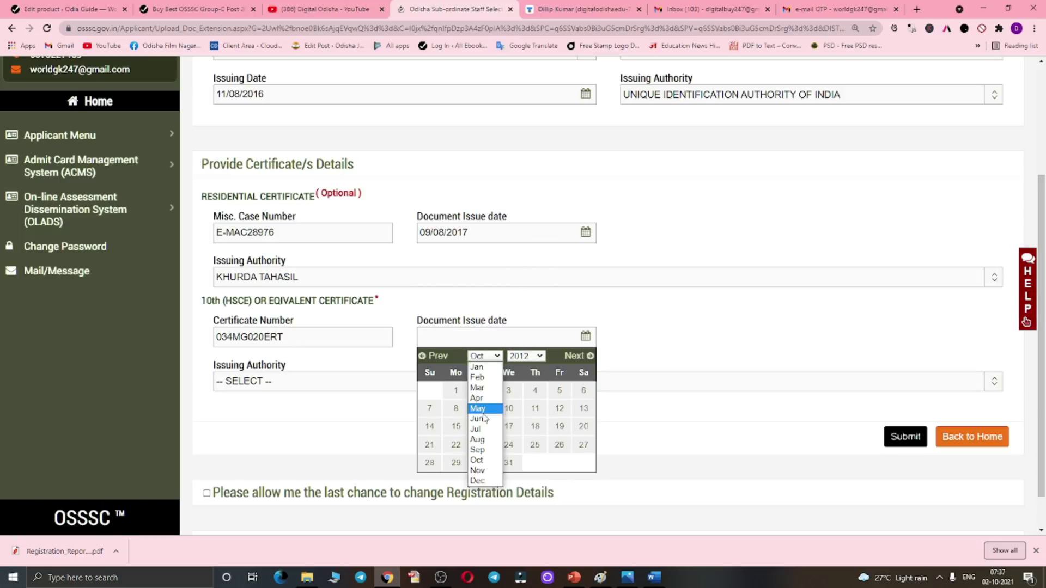
left_click(484, 417)
left_click(514, 410)
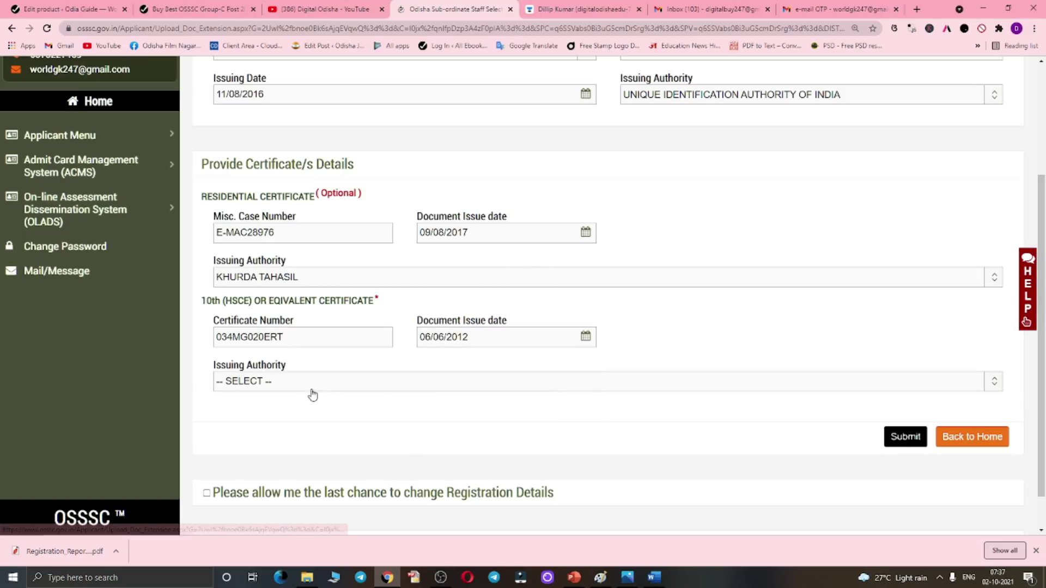
left_click(305, 388)
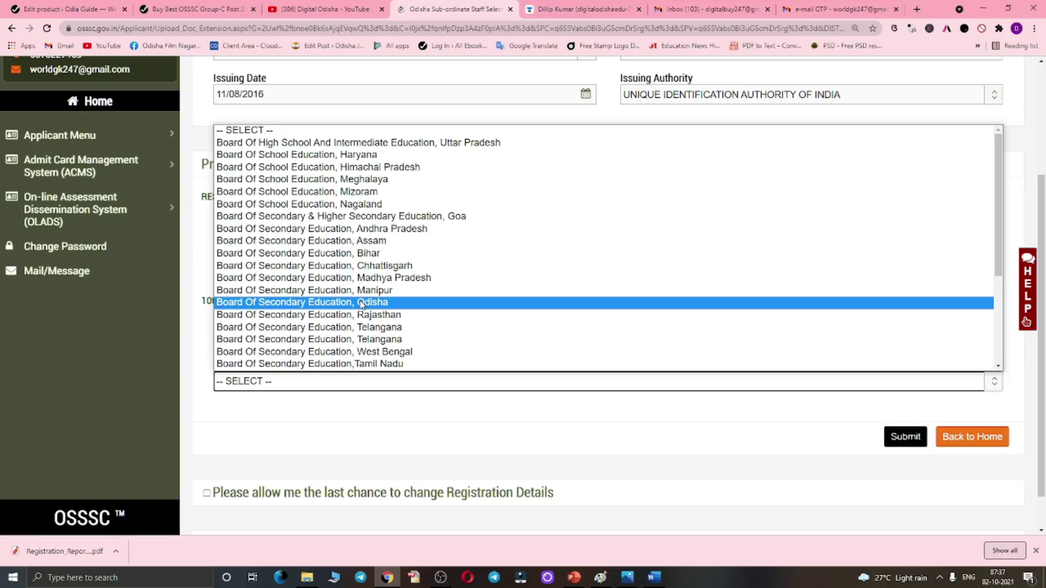
left_click(362, 304)
Accept the data-correction declaration and submit the certificate details.
scroll(561, 397, "down", 1)
scroll(763, 417, "up", 5)
scroll(503, 425, "down", 5)
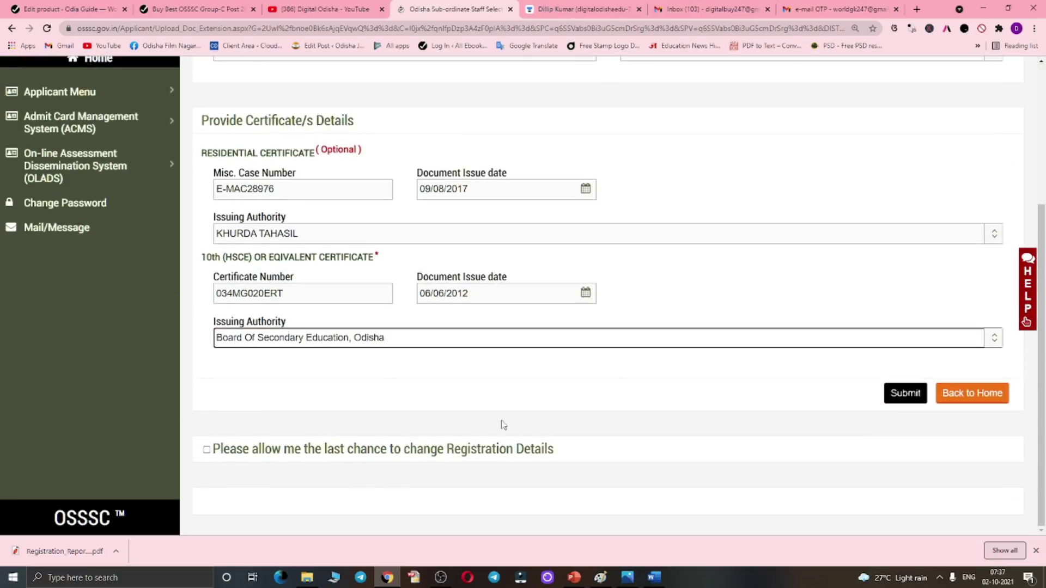
left_click(206, 450)
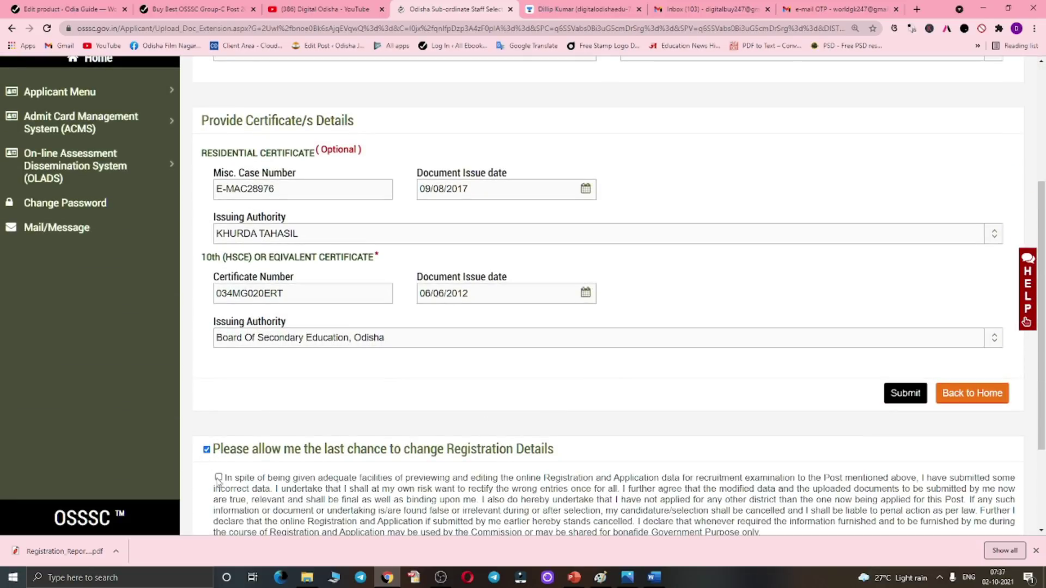
scroll(234, 471, "down", 2)
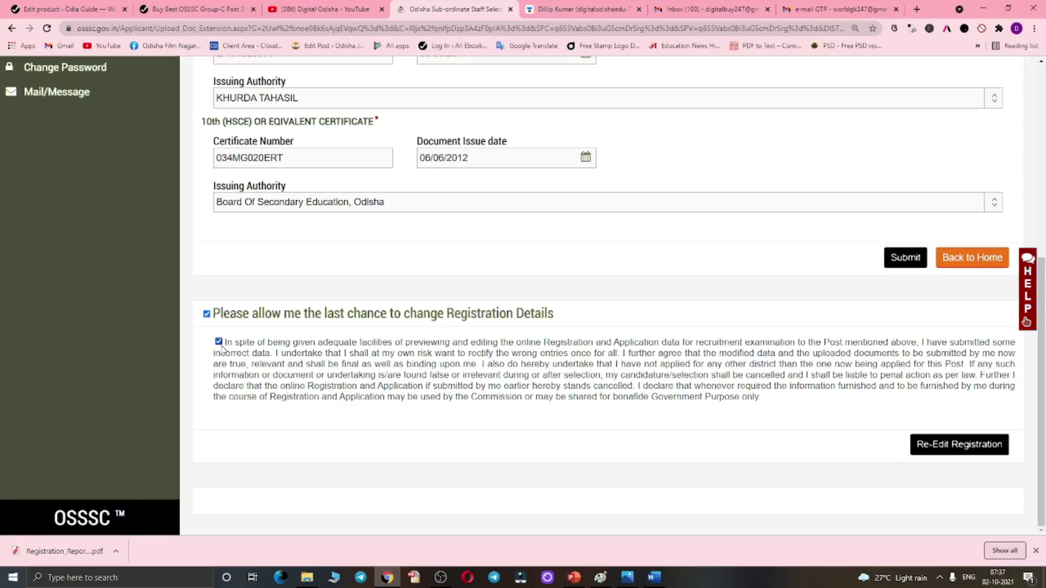
scroll(920, 345, "up", 4)
left_click(908, 475)
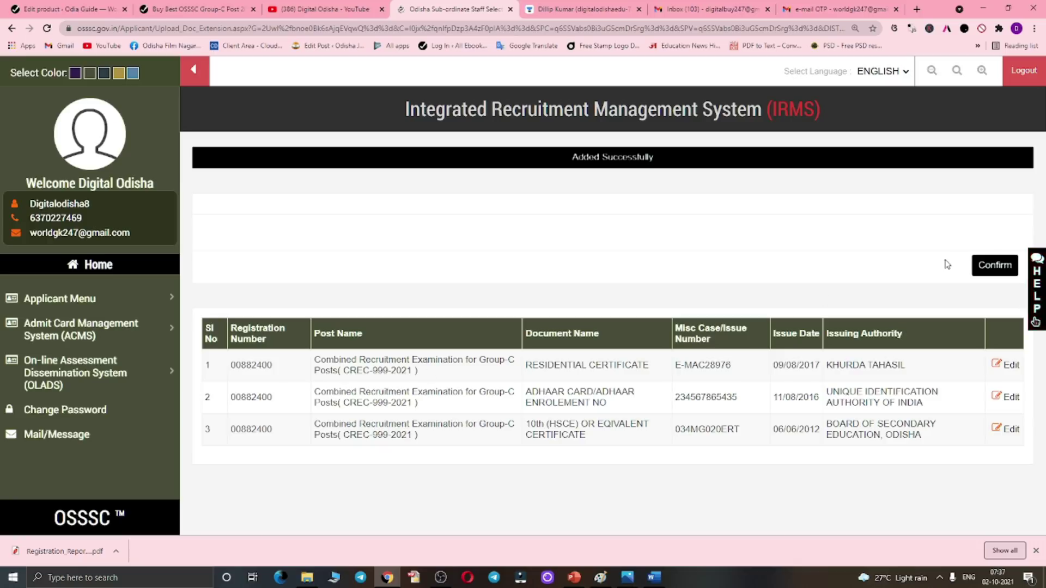
Lock in the document details and start the online application with Apply Now.
left_click(996, 267)
left_click(586, 101)
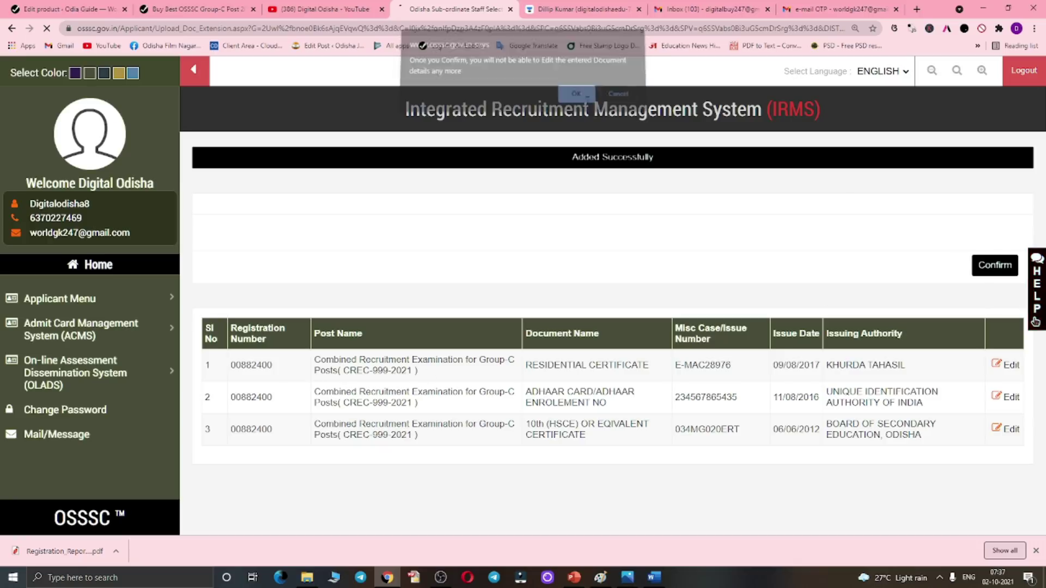
scroll(550, 245, "down", 1)
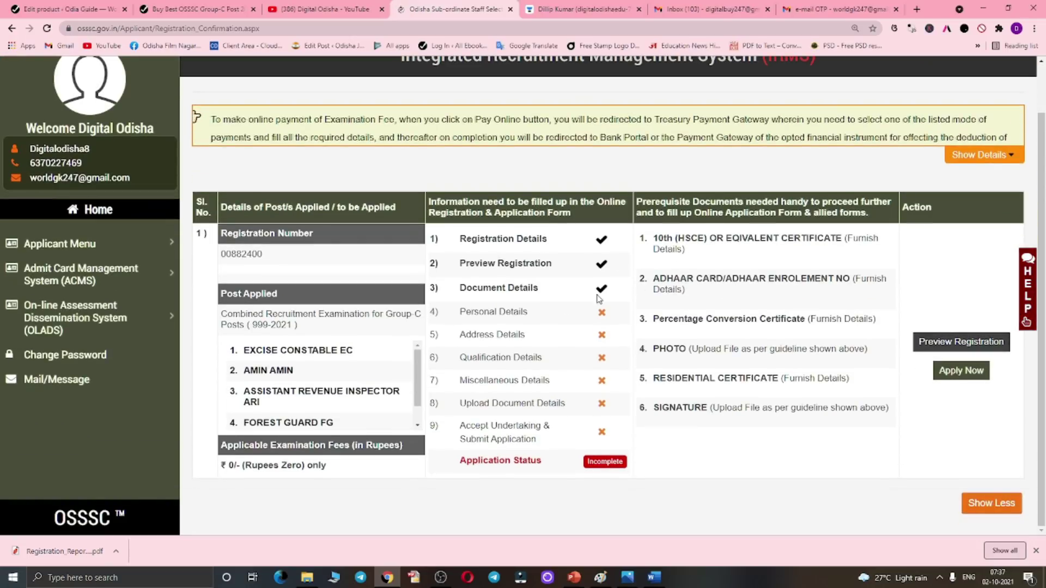
left_click(975, 383)
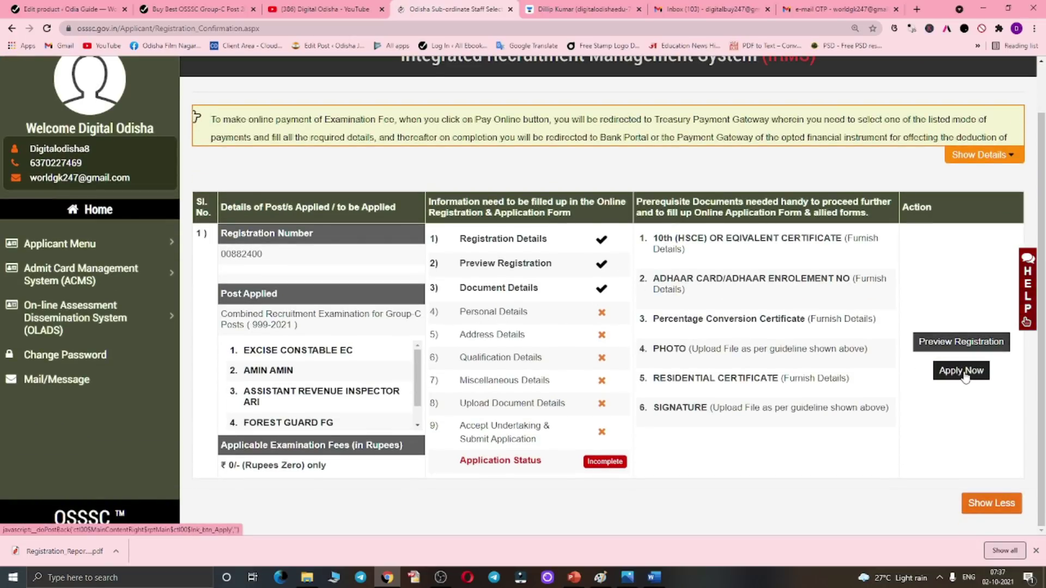
left_click(574, 88)
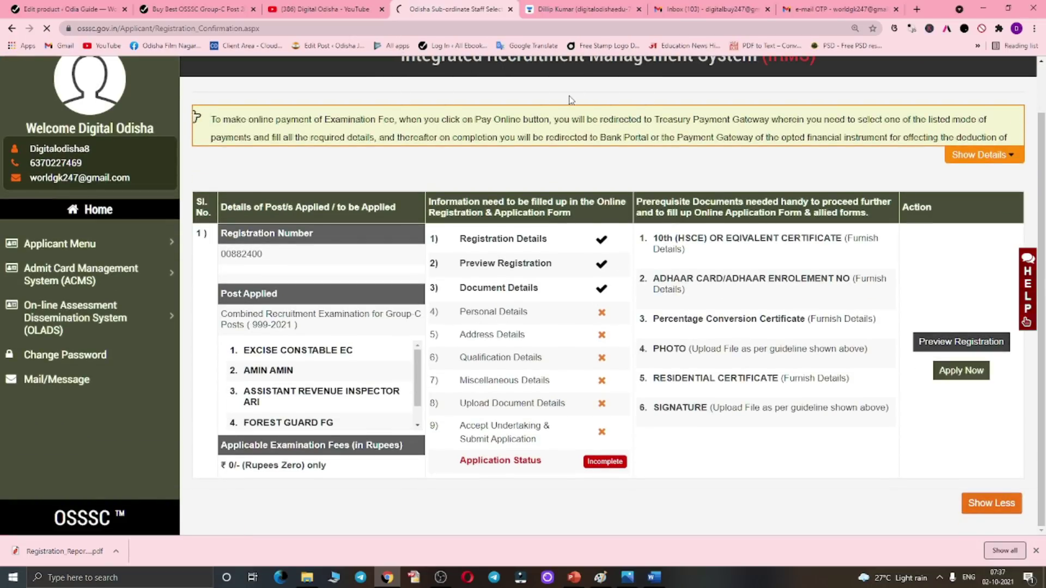
Choose UNMARRIED marital status, INDIAN nationality and HINDUISM religion.
scroll(544, 262, "down", 9)
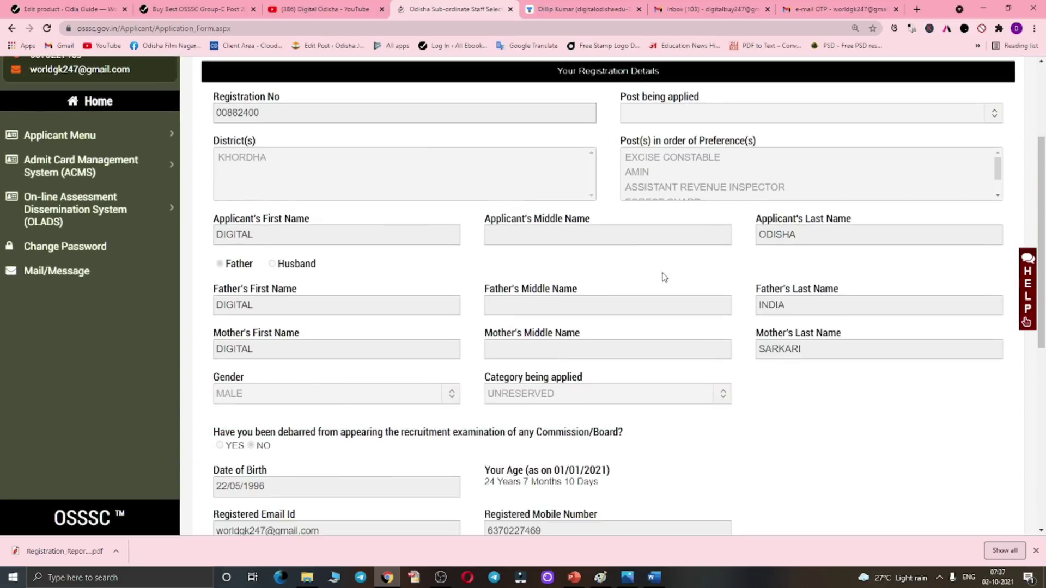
scroll(526, 267, "down", 2)
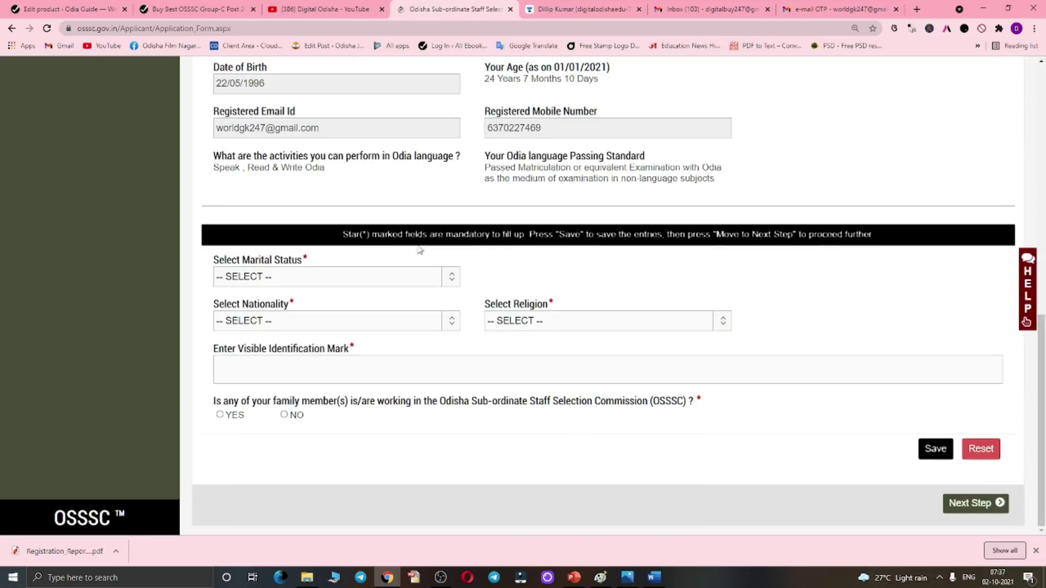
left_click(267, 275)
left_click(251, 318)
left_click(290, 321)
left_click(251, 350)
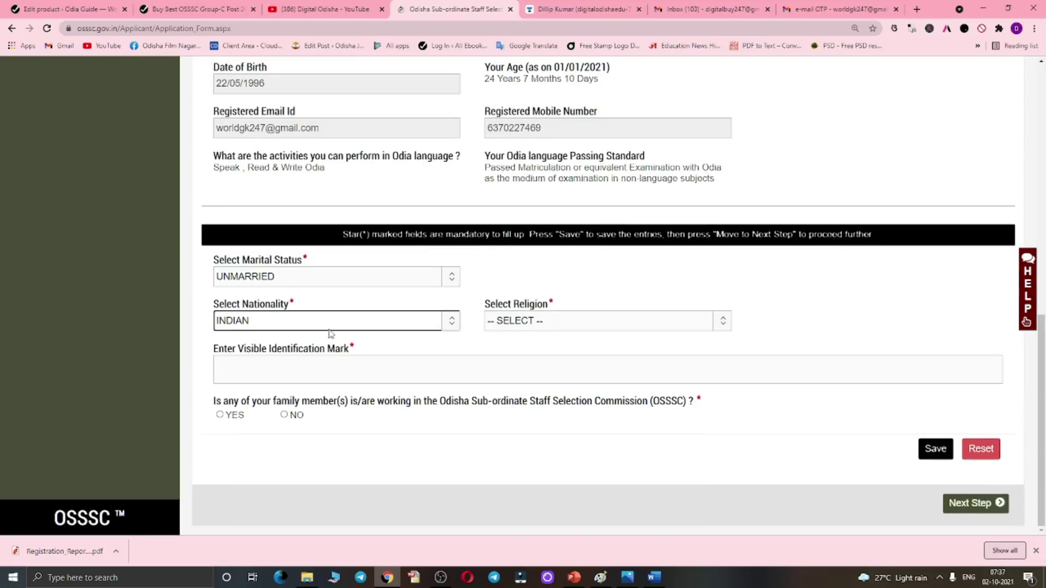
left_click(515, 321)
left_click(517, 339)
left_click(523, 326)
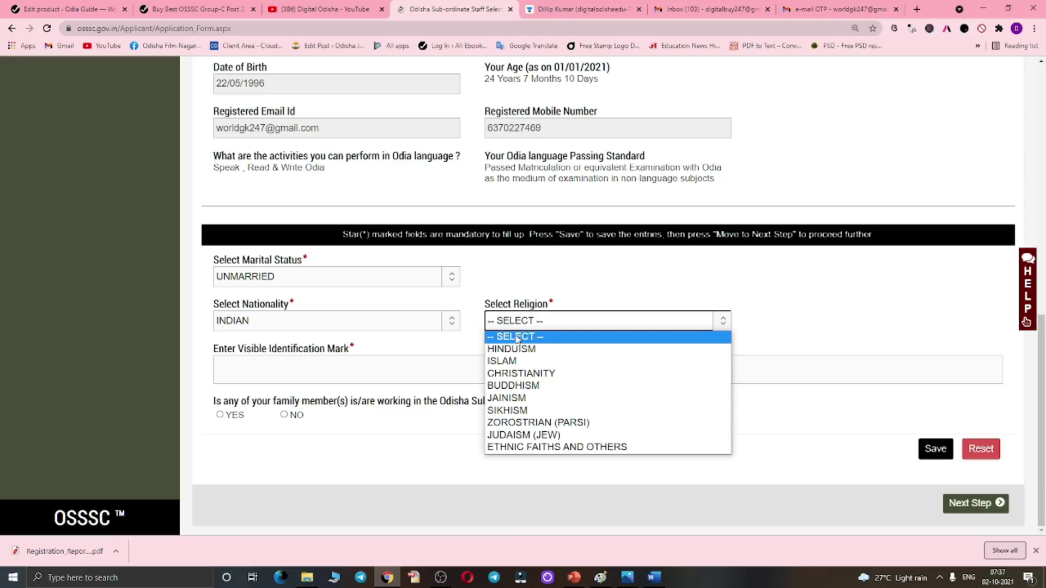
left_click(508, 349)
Enter a black-spot identification mark, answer NO to OSSSC relatives, save, and go to Address Details.
left_click(282, 380)
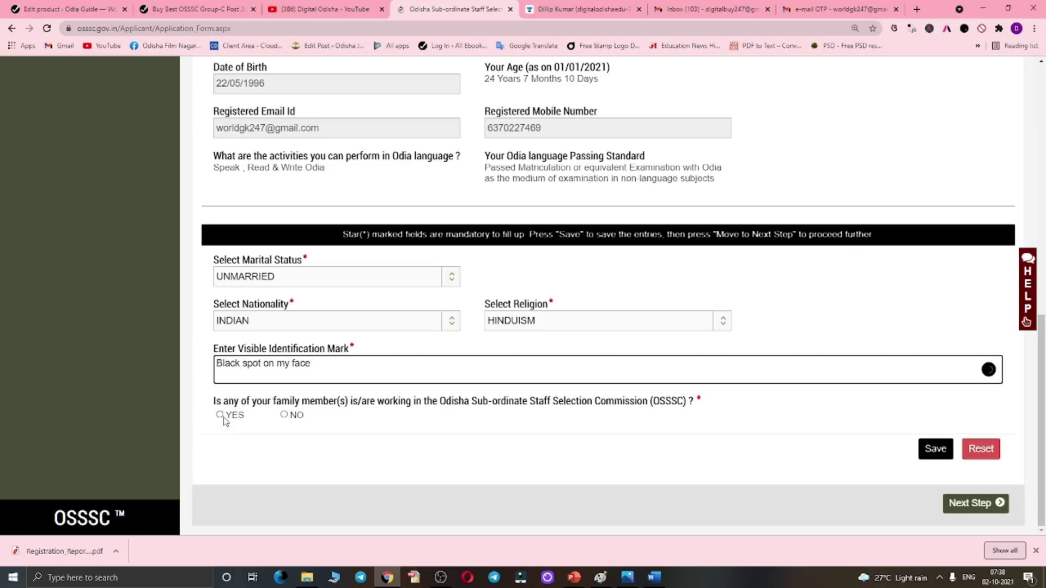
left_click(288, 417)
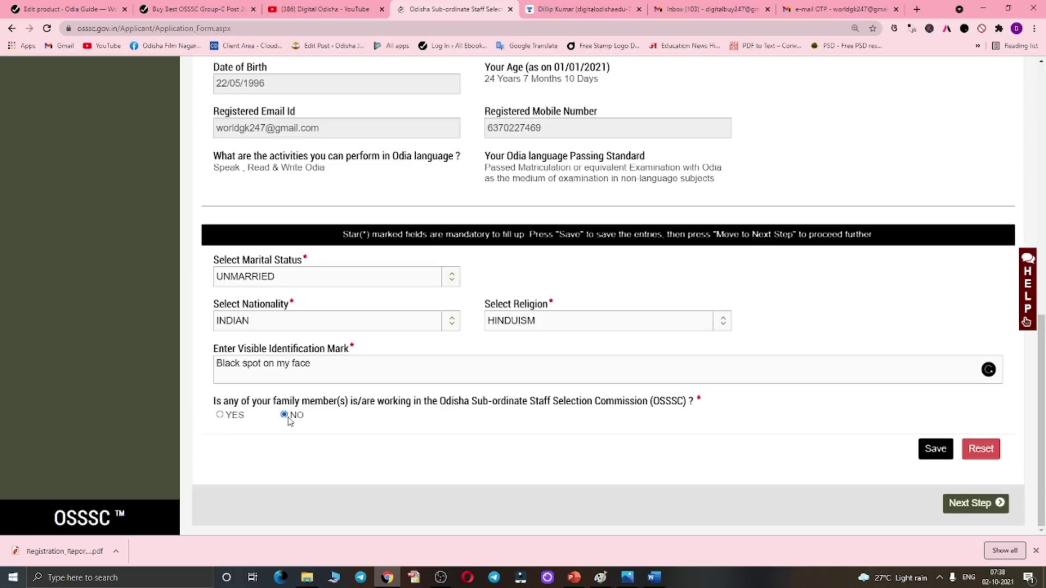
left_click(936, 450)
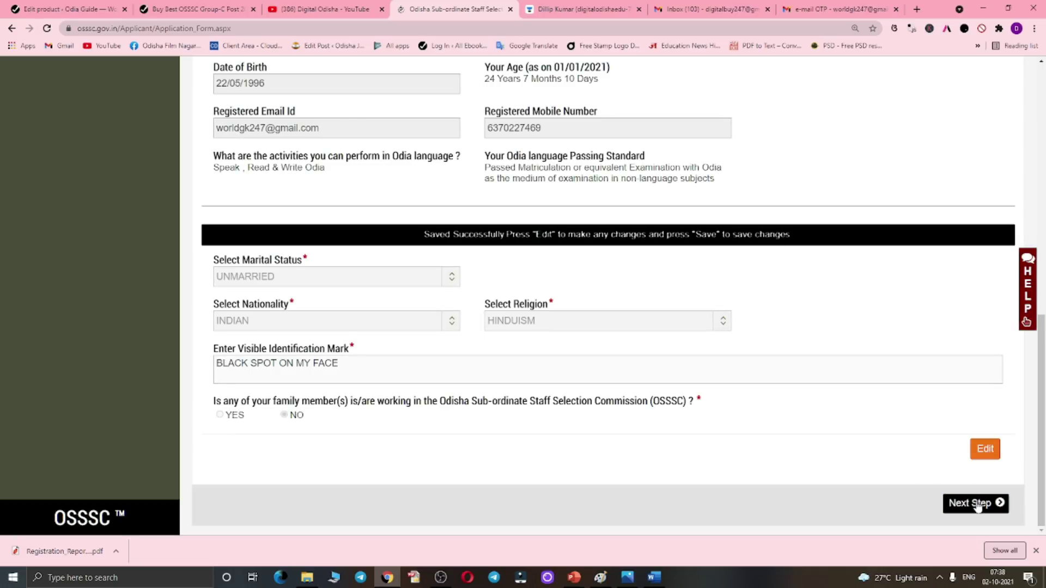
left_click(975, 503)
scroll(490, 354, "up", 5)
scroll(457, 347, "up", 3)
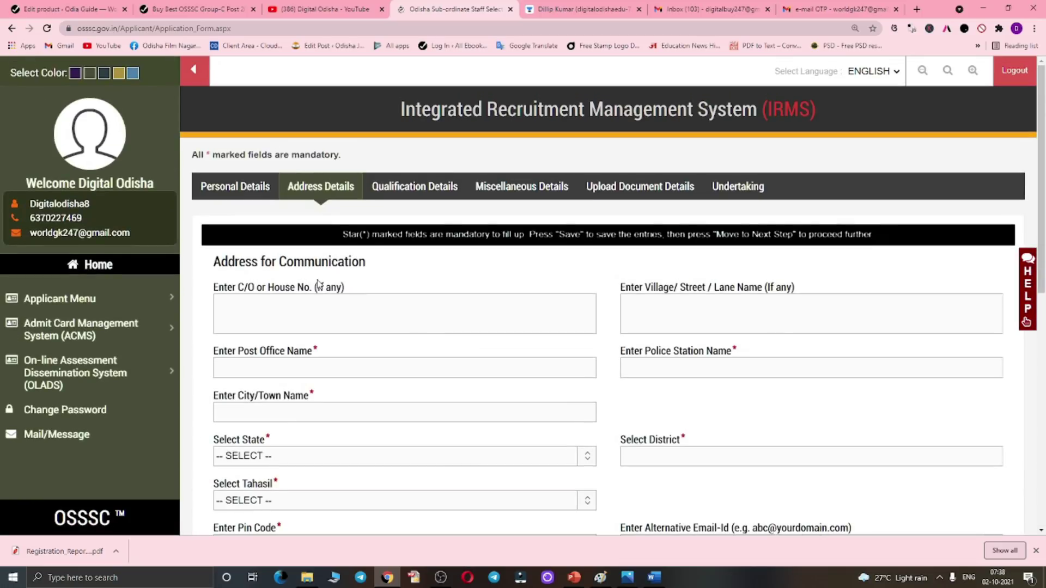
Fill in the Bhubaneswar address for communication fields.
left_click(240, 307)
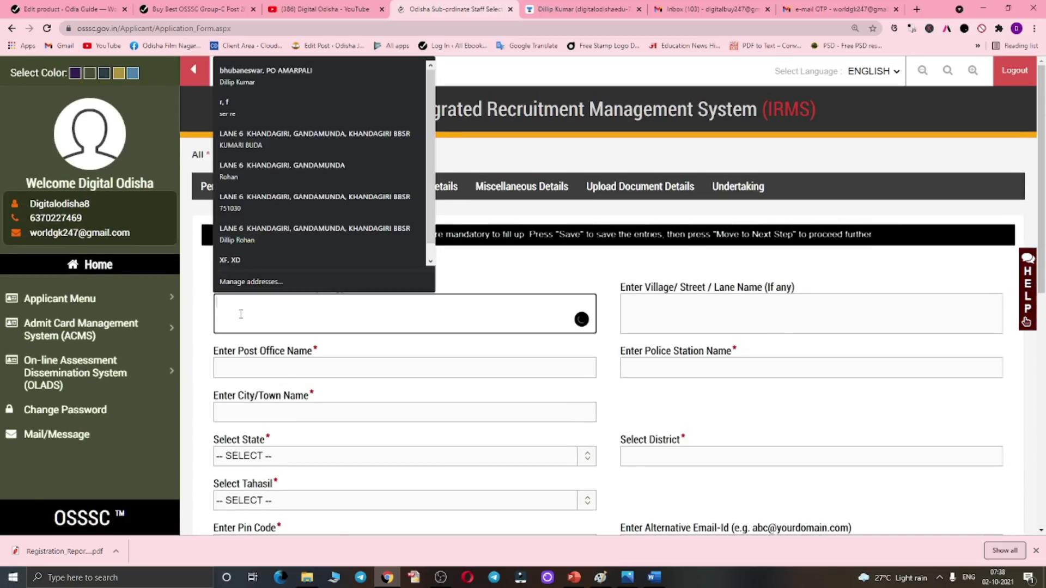
left_click(194, 275)
scroll(313, 229, "down", 4)
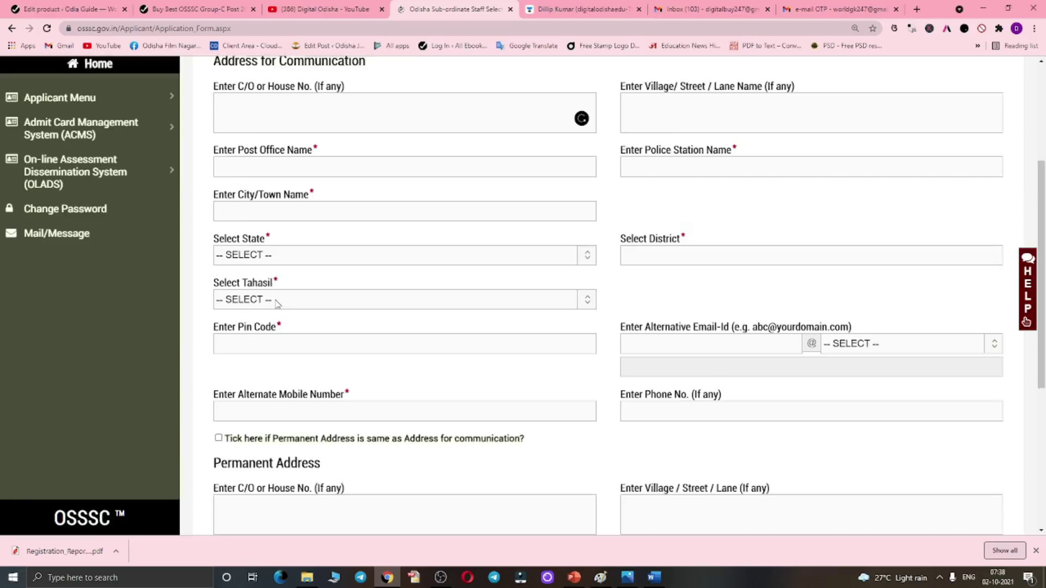
scroll(312, 219, "up", 2)
scroll(313, 240, "up", 1)
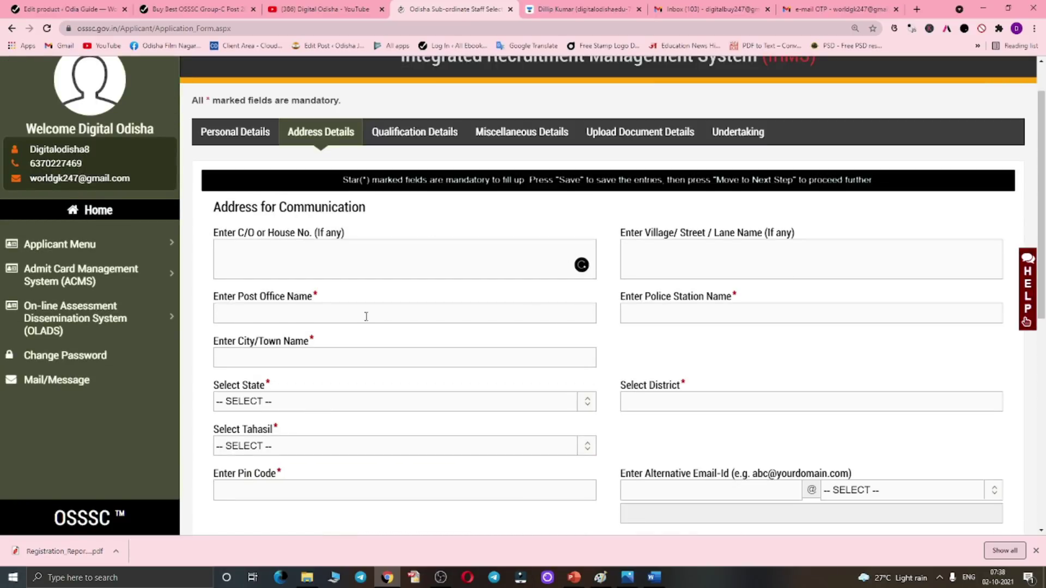
scroll(283, 353, "down", 1)
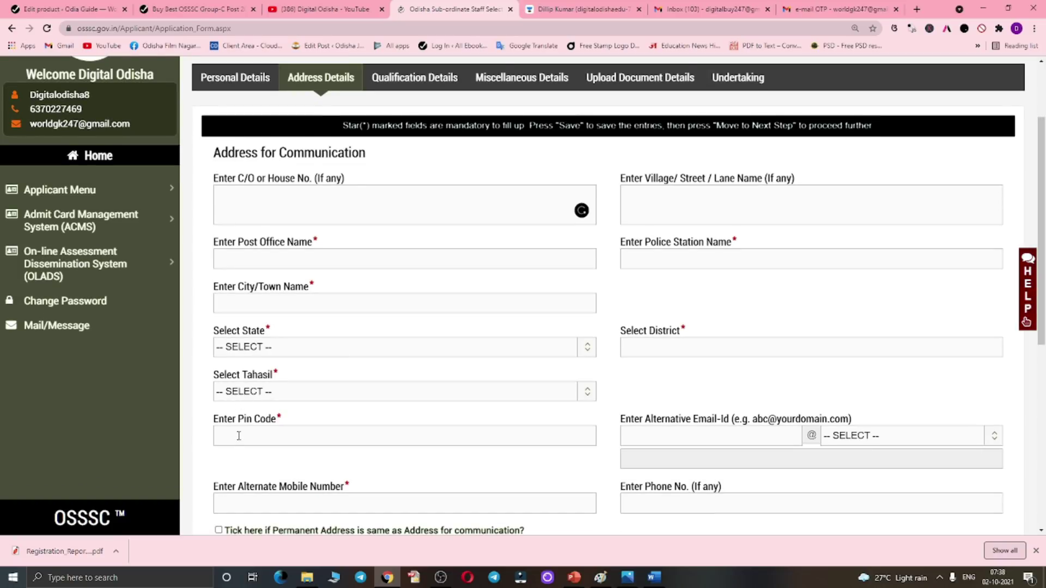
scroll(239, 436, "down", 5)
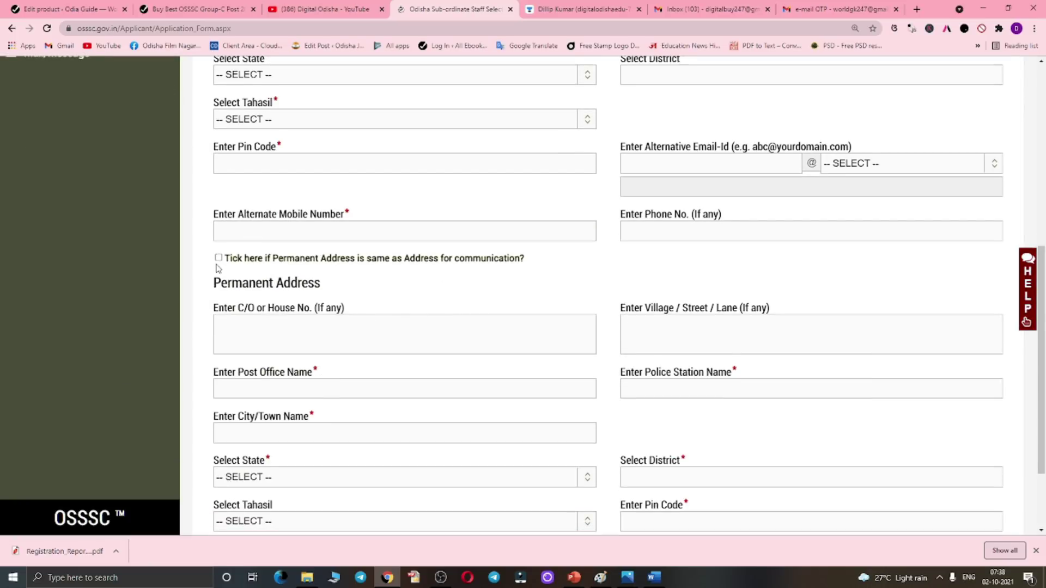
scroll(428, 434, "down", 2)
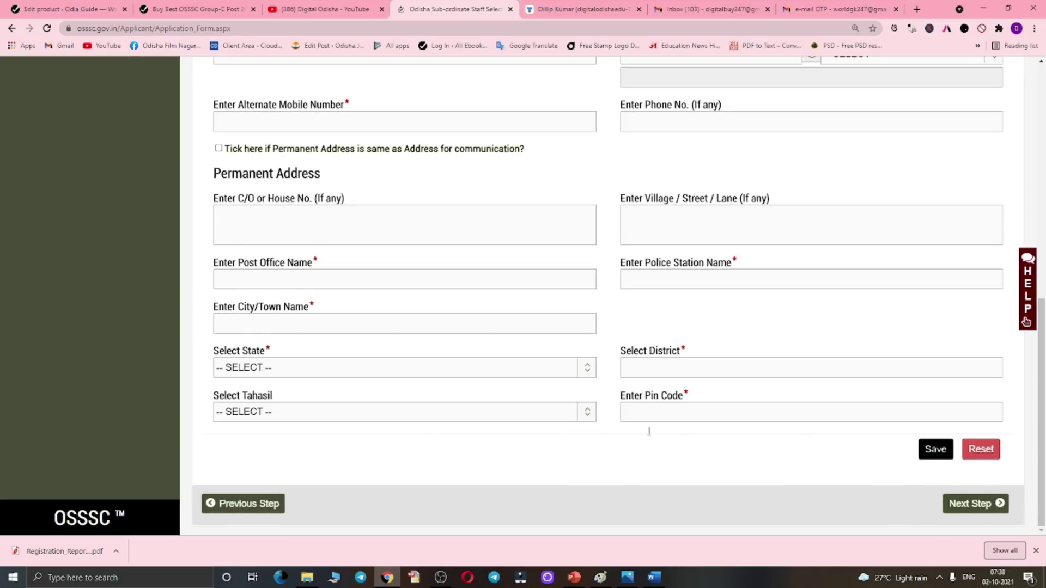
scroll(599, 425, "up", 9)
left_click(284, 317)
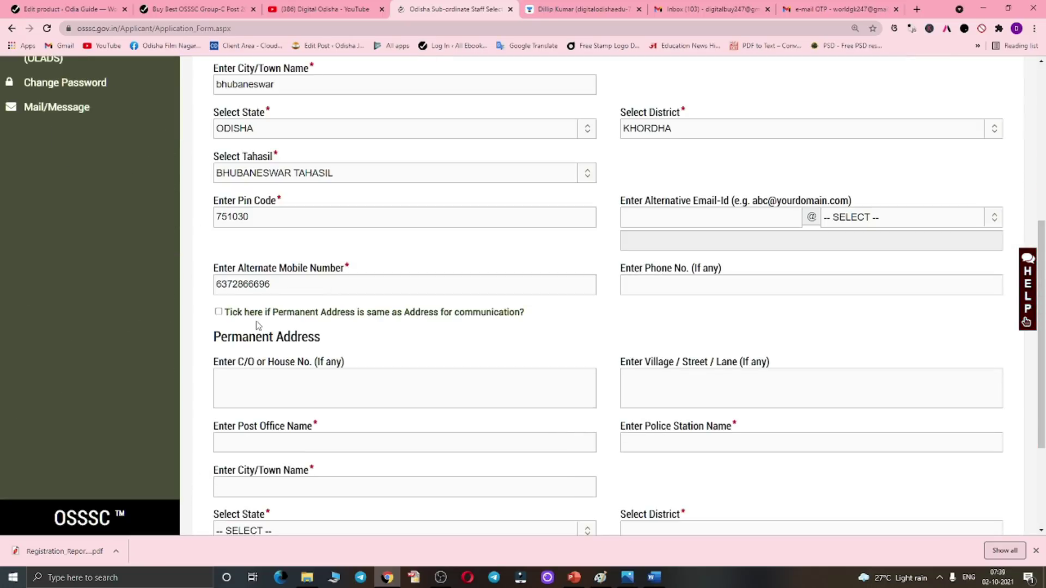
scroll(398, 327, "up", 5)
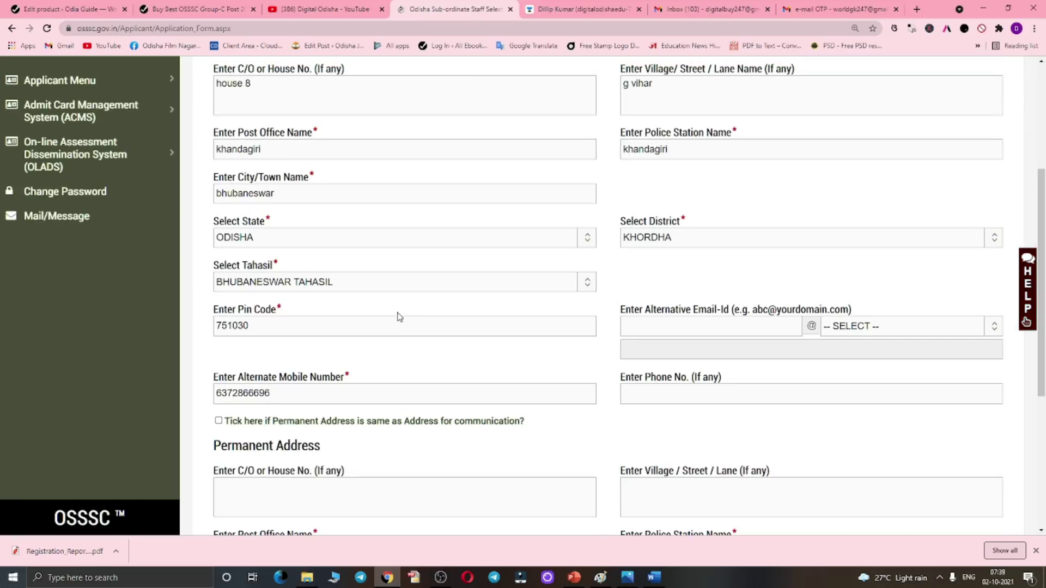
scroll(391, 286, "down", 6)
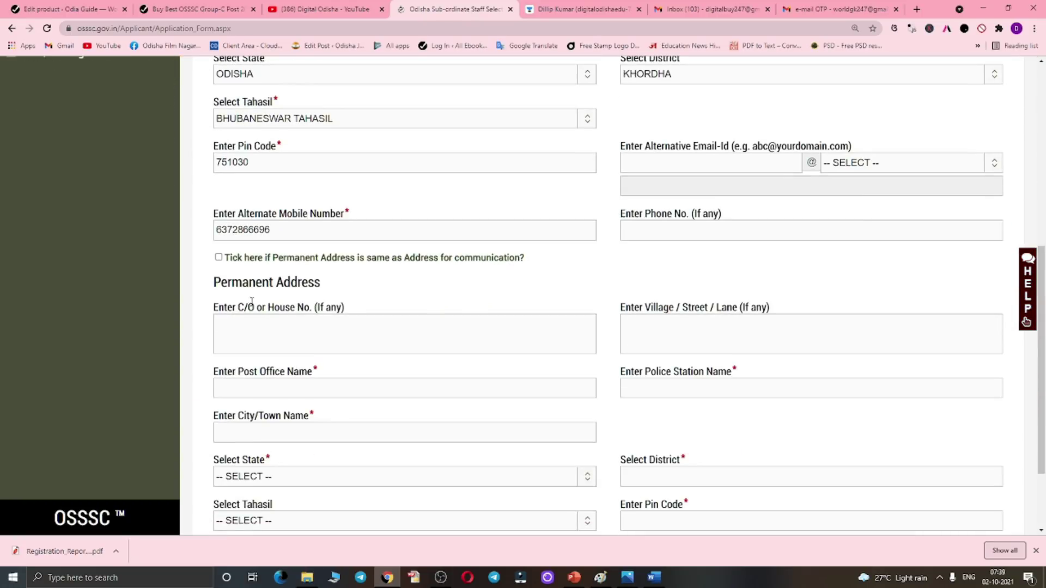
Copy the communication address as the permanent address, save, and go to Qualification Details.
left_click(220, 258)
scroll(478, 358, "down", 2)
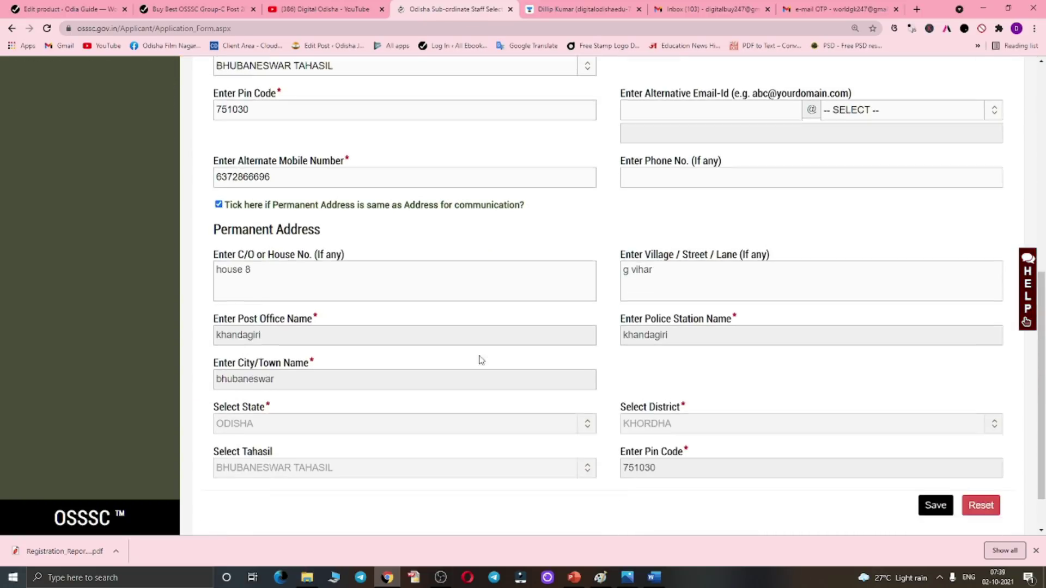
scroll(465, 364, "up", 9)
scroll(476, 265, "down", 9)
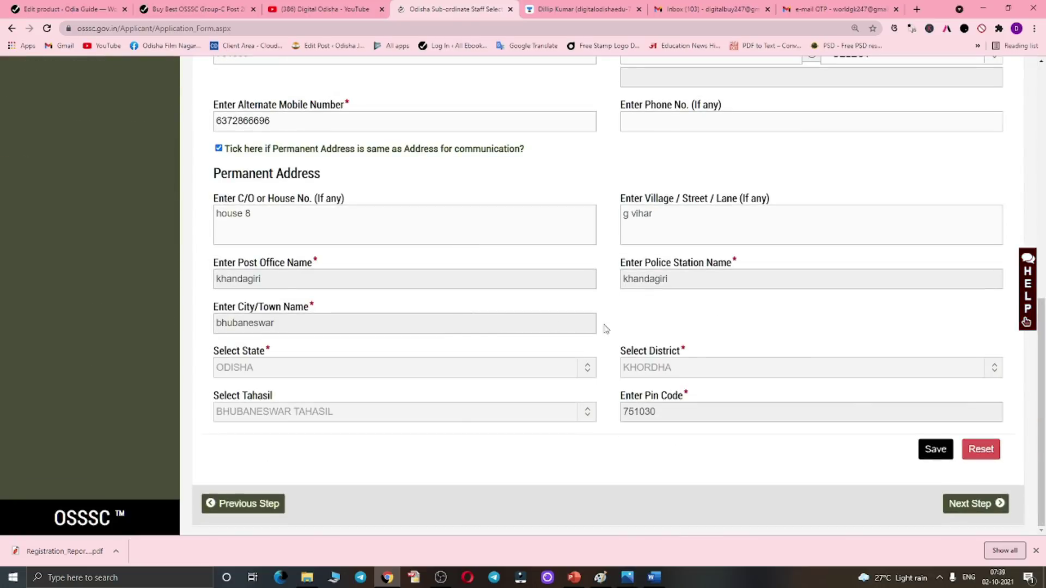
left_click(935, 449)
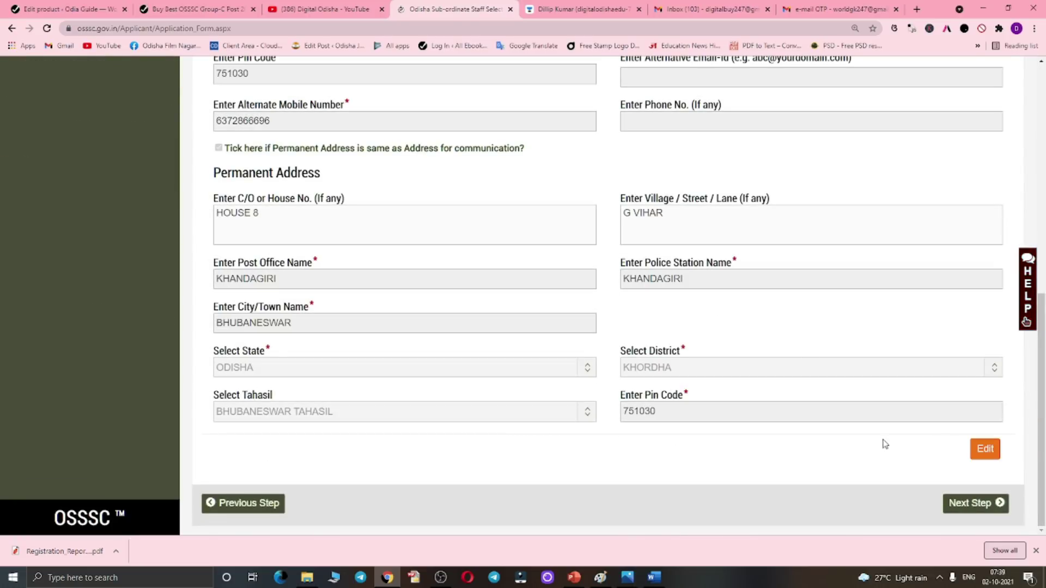
left_click(971, 505)
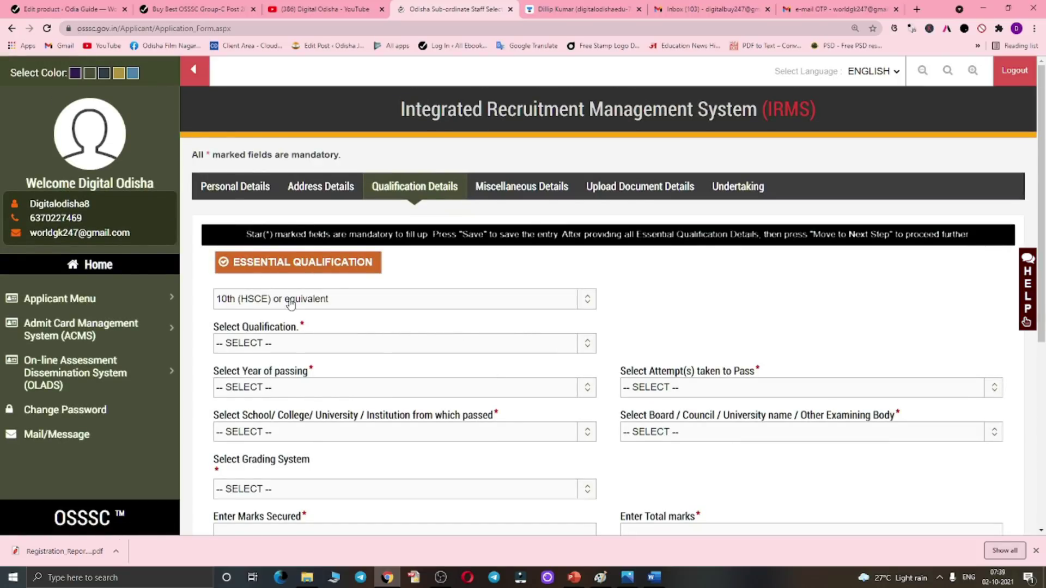
Select 10th (HSCE), passed in 2012 on the 1ST ATTEMPT, school OTHER, Board of Secondary Education, Odisha.
scroll(281, 305, "down", 2)
left_click(275, 234)
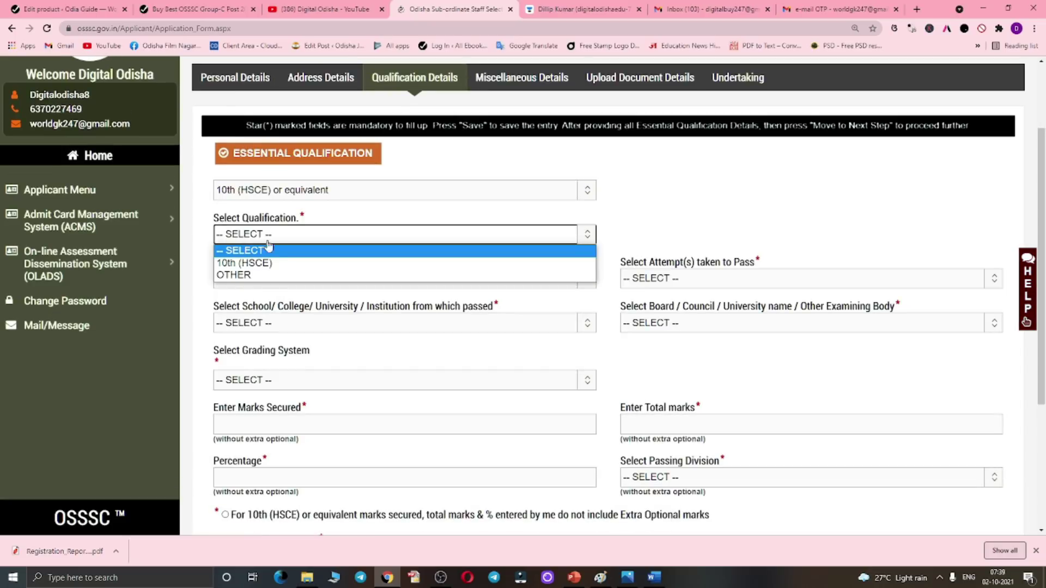
left_click(261, 263)
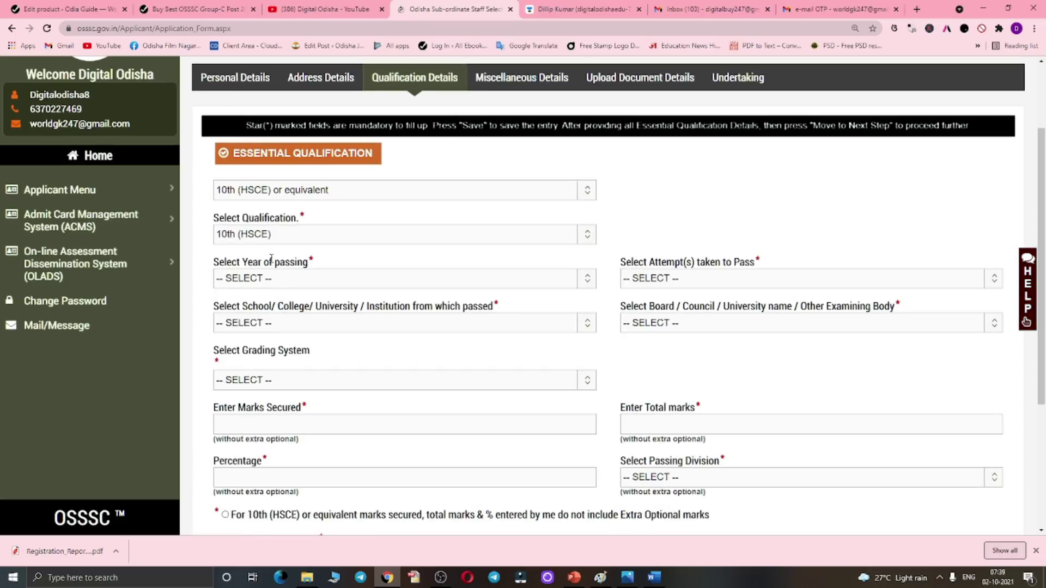
left_click(272, 280)
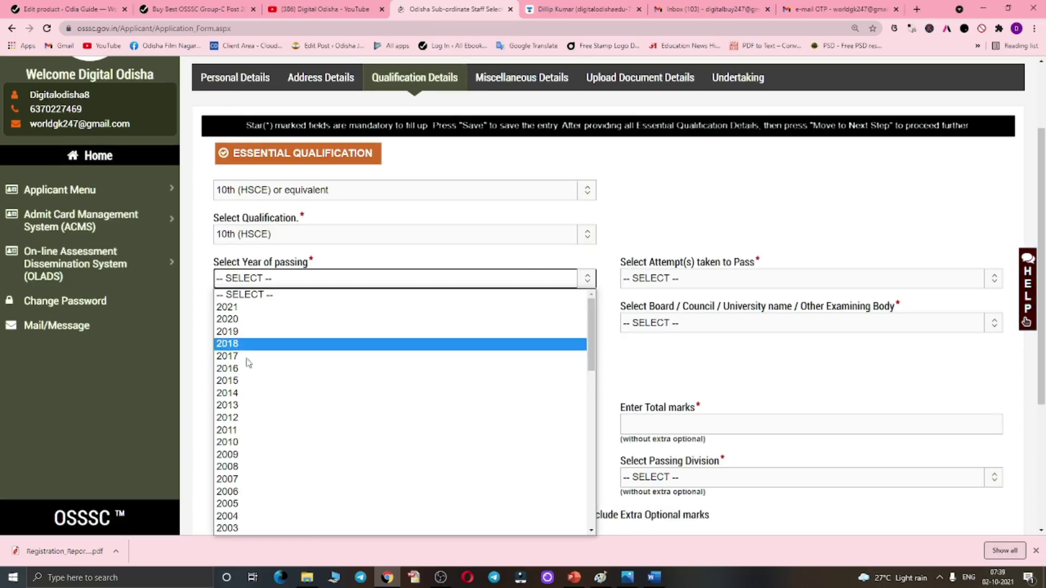
left_click(248, 419)
left_click(703, 280)
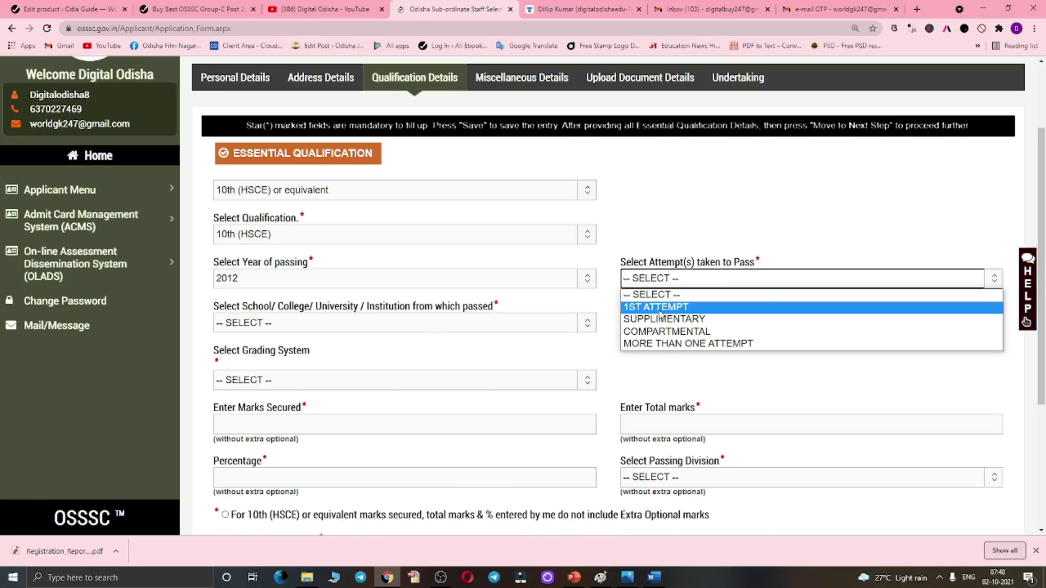
left_click(662, 307)
left_click(297, 324)
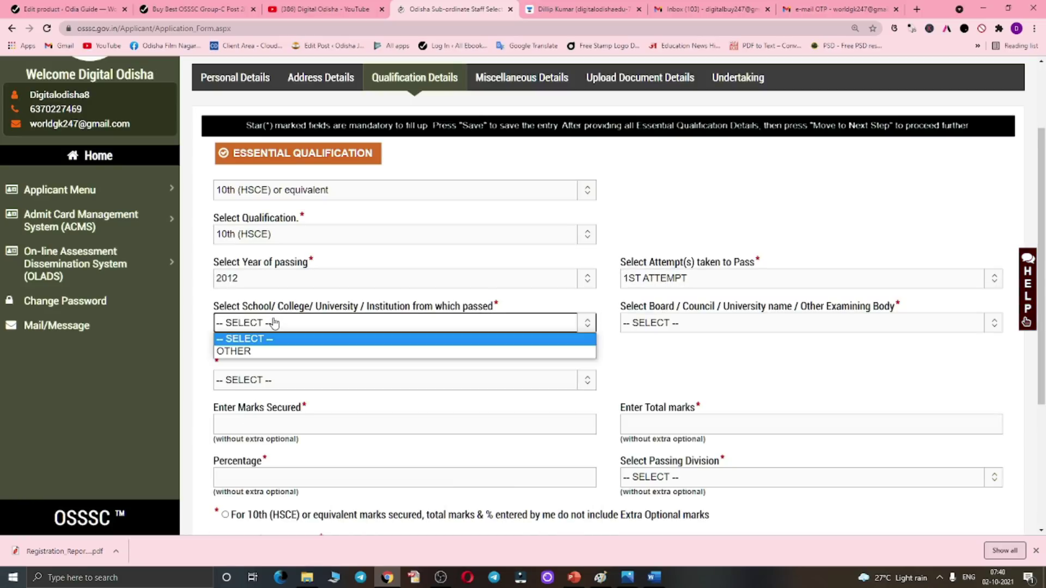
left_click(262, 350)
left_click(695, 326)
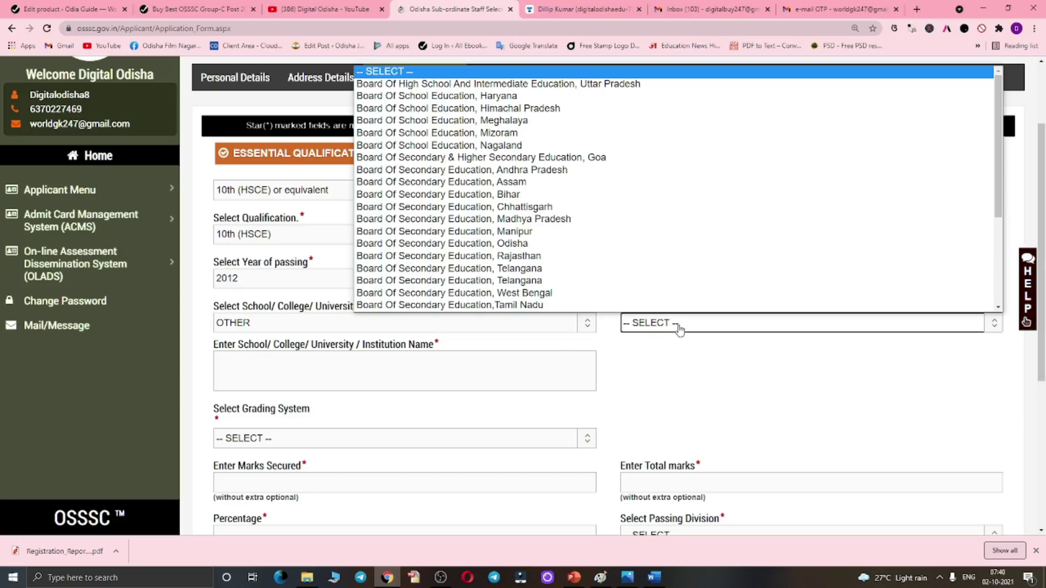
left_click(496, 246)
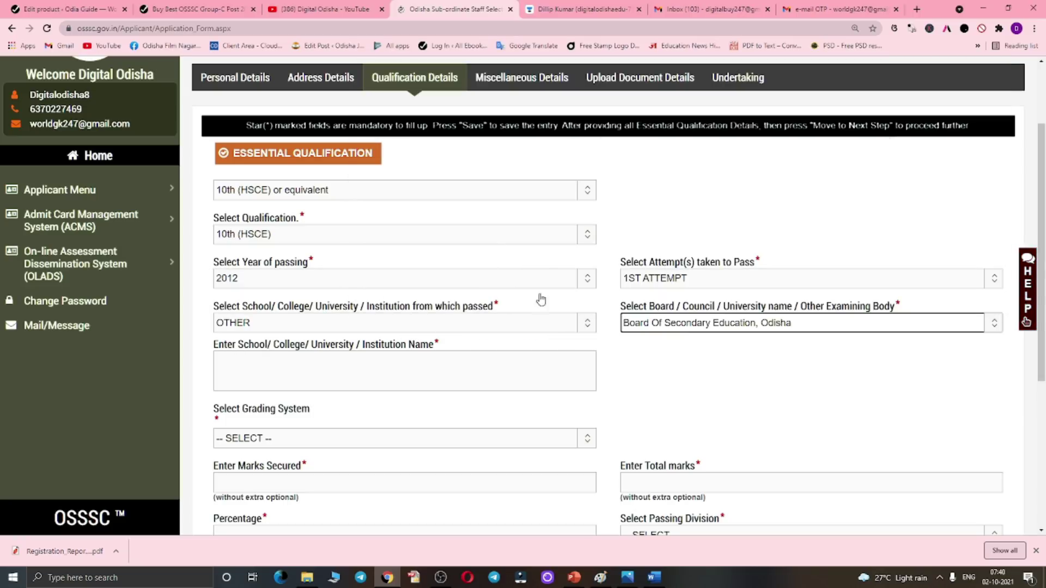
Enter the institution name (Odisha Navodaya Vidyalaya) and keep the secured-marks-and-percentage grading system.
left_click(369, 368)
type("odisha navi")
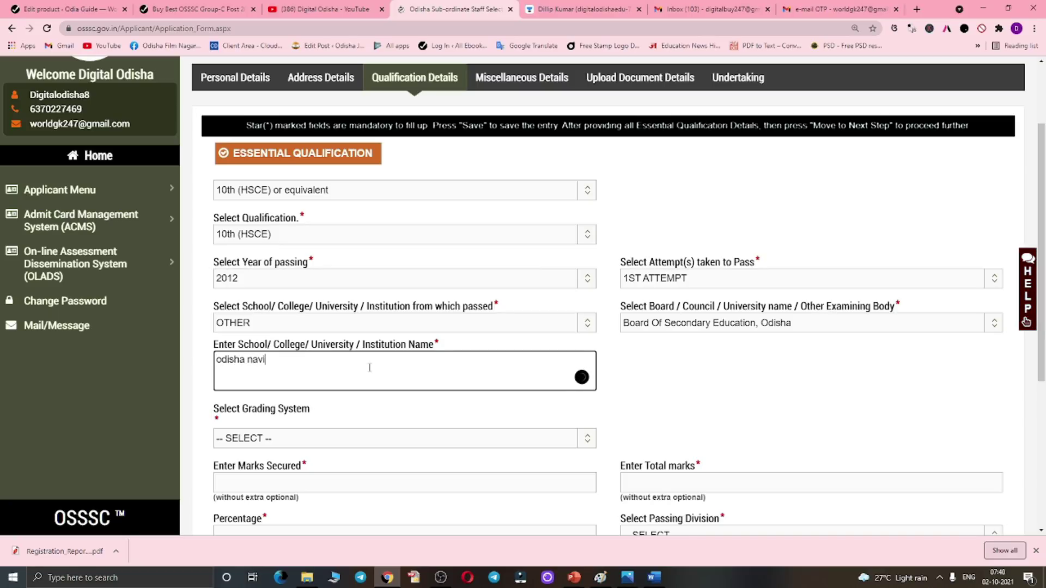
key("BackSpace")
type("odaya vidyalaa")
scroll(408, 381, "down", 2)
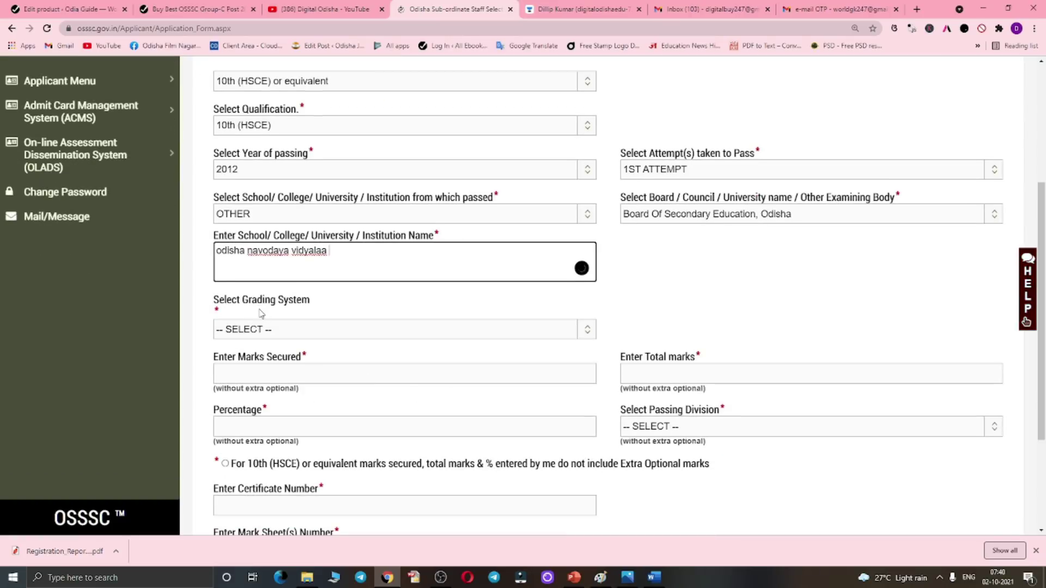
left_click(262, 329)
key("Escape")
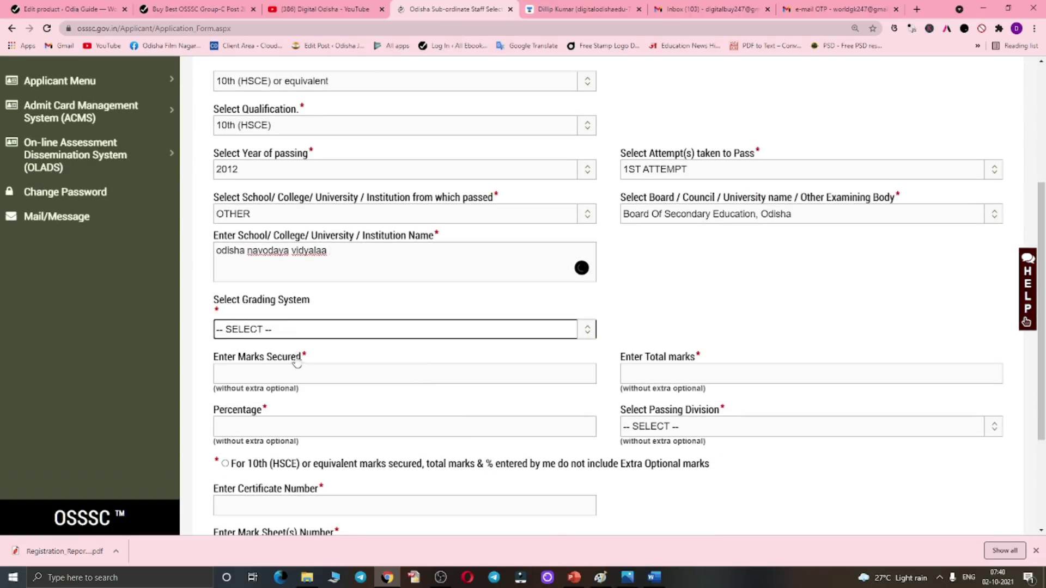
Enter 521 marks secured out of 600 and set the passing division to First Division.
scroll(393, 348, "down", 1)
left_click(287, 317)
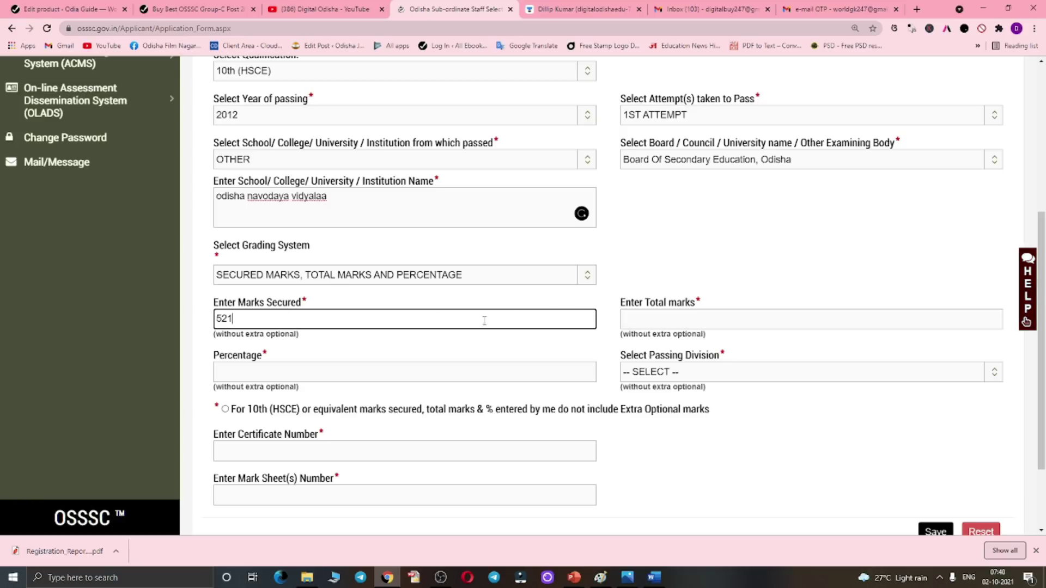
left_click(653, 319)
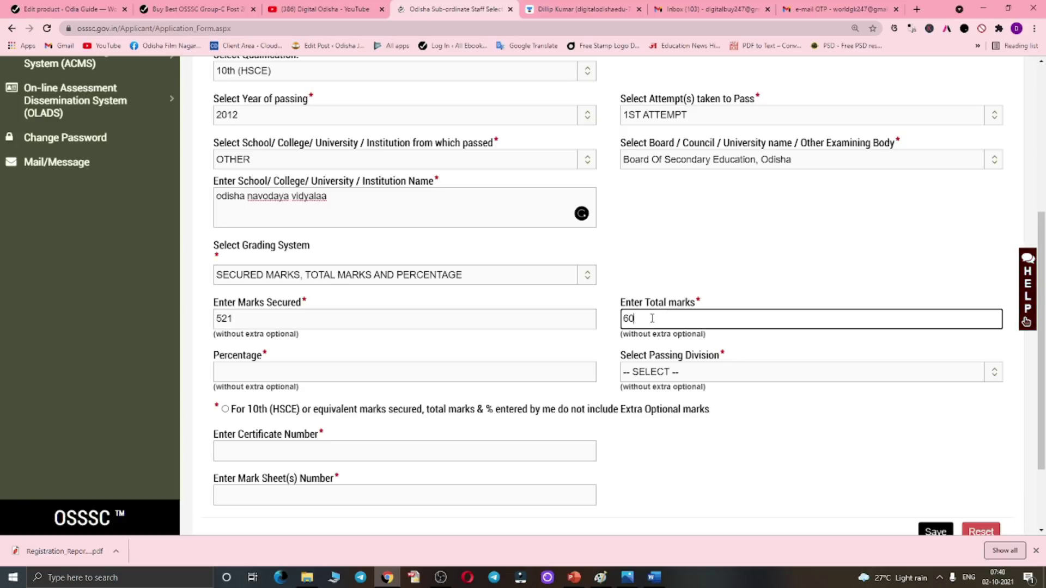
left_click(327, 347)
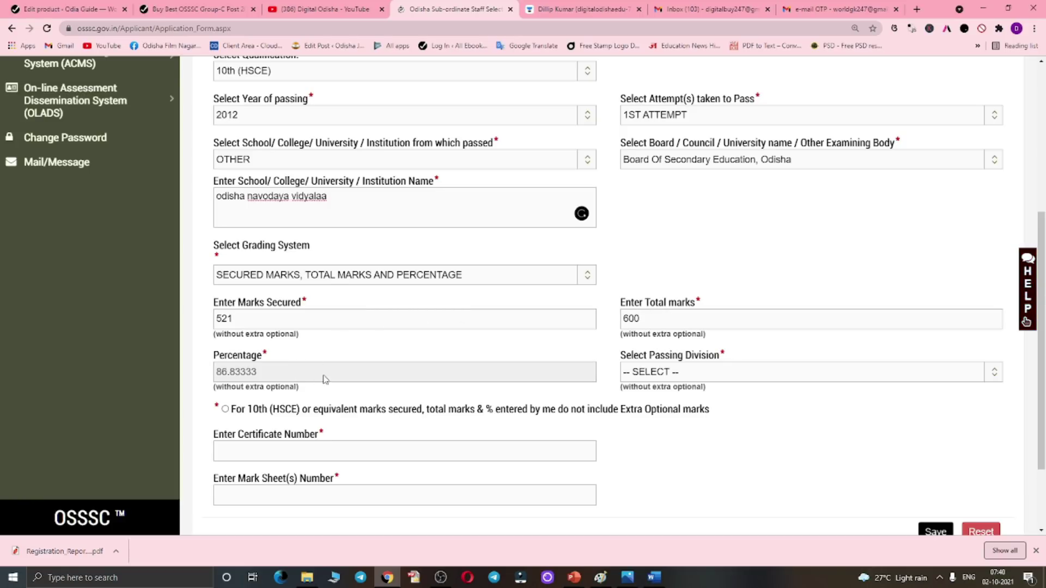
left_click(685, 376)
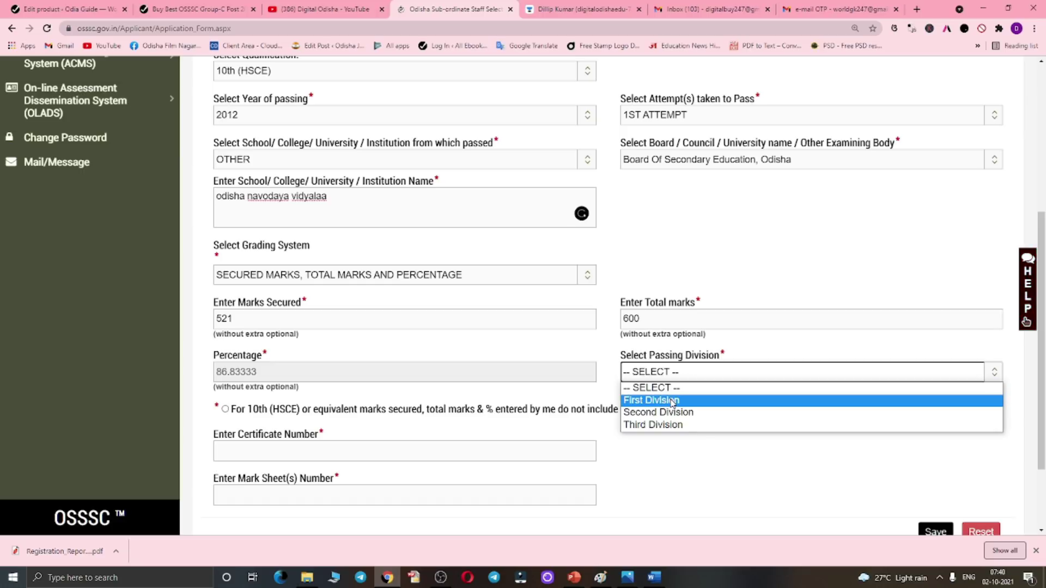
left_click(669, 399)
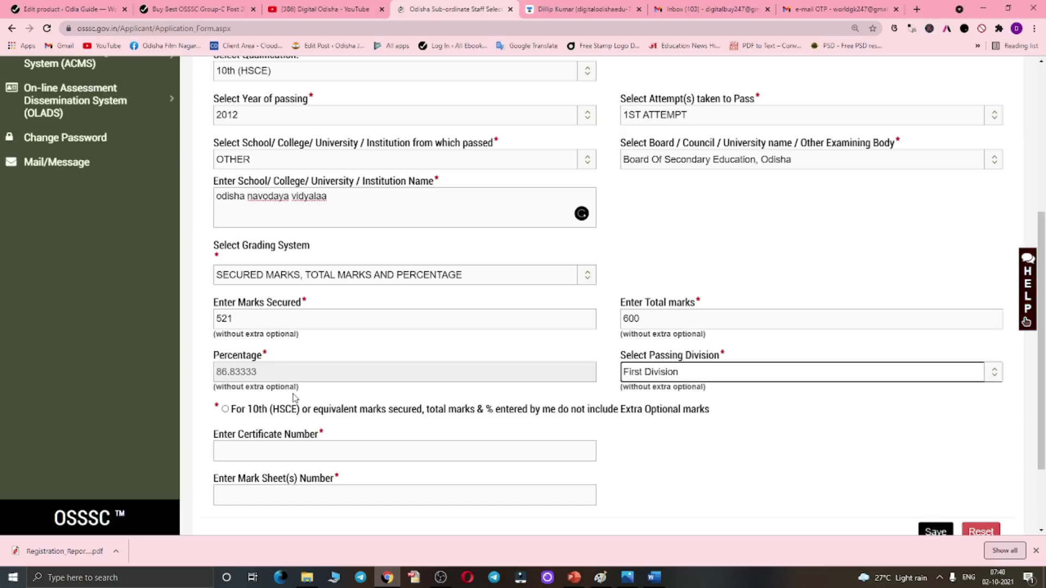
Confirm marks exclude optional marks, fill certificate and mark sheet numbers, and save the 10th entry.
left_click(225, 409)
scroll(292, 394, "down", 2)
left_click(255, 349)
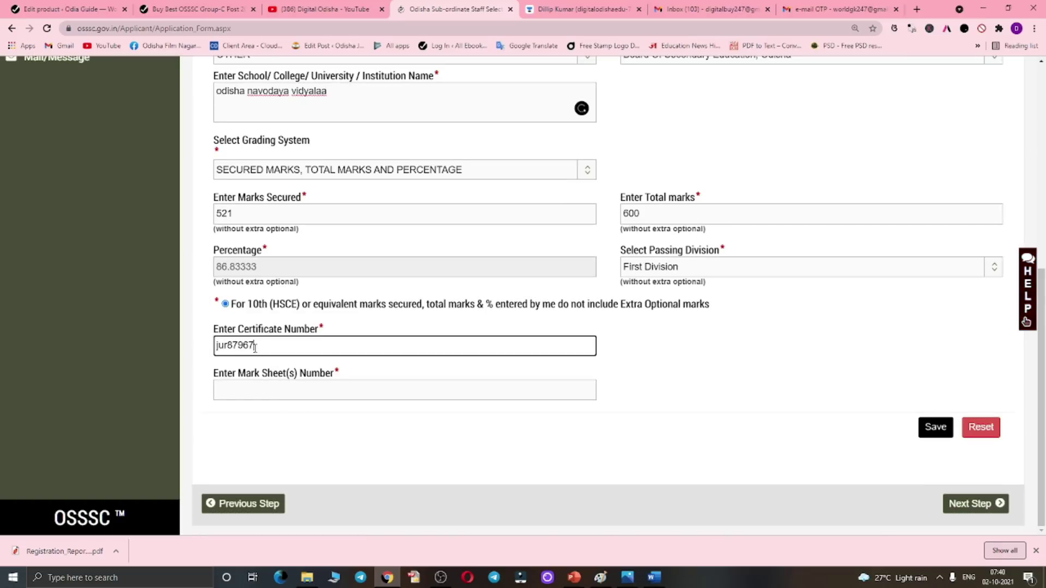
left_click(249, 389)
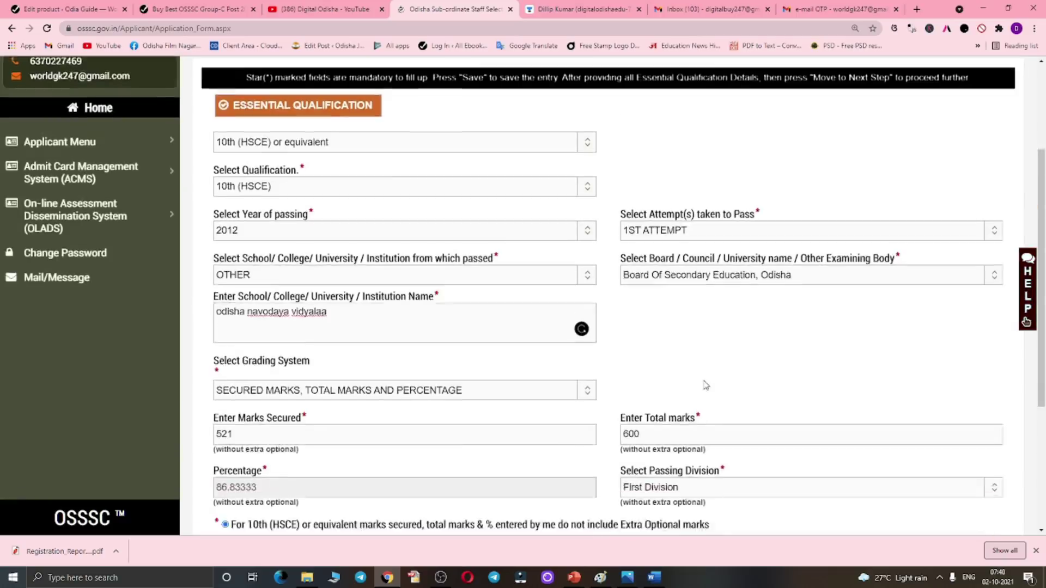
left_click(941, 431)
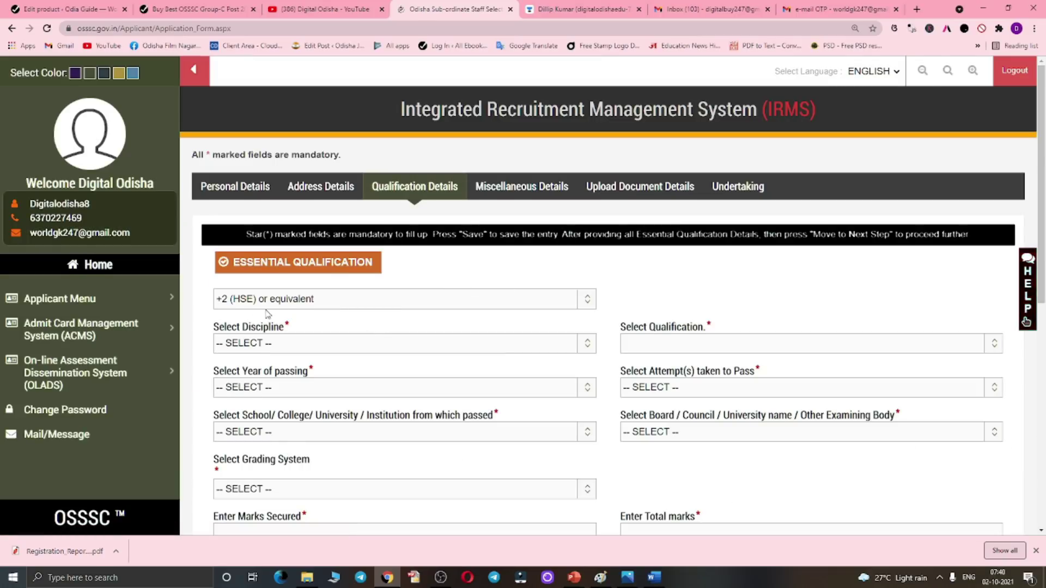
Select Science, +2 (HSEC), passed 2014 on the 1ST ATTEMPT, school OTHER, Council of Higher Secondary Education, Odisha.
scroll(259, 313, "down", 2)
left_click(259, 235)
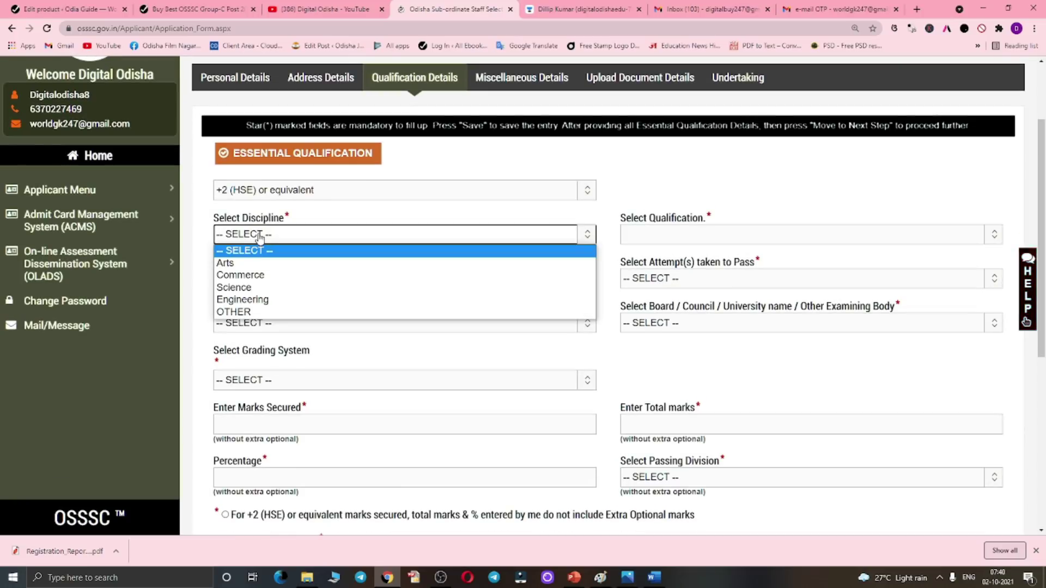
left_click(240, 287)
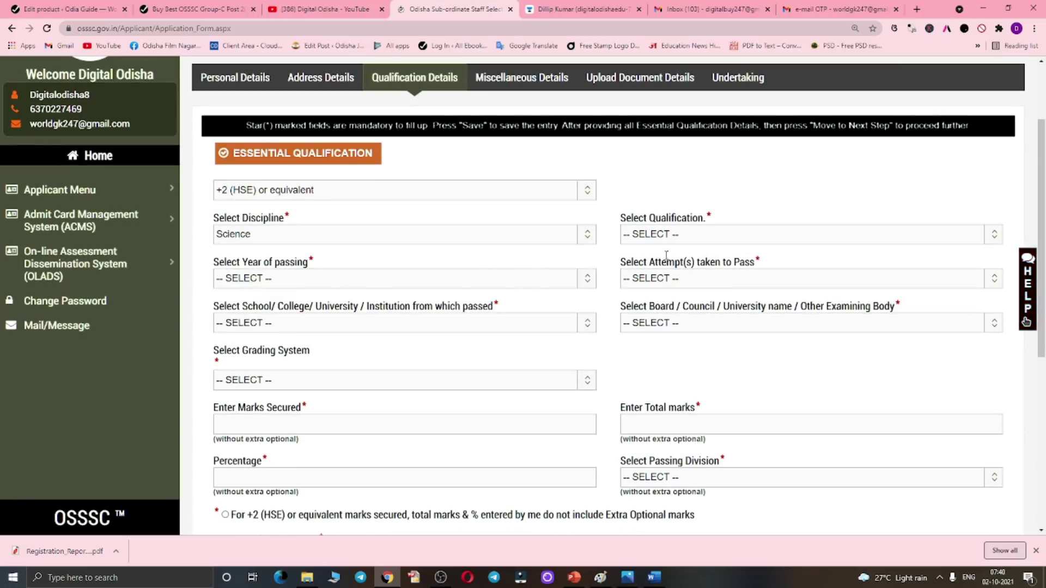
left_click(680, 233)
left_click(653, 263)
left_click(315, 277)
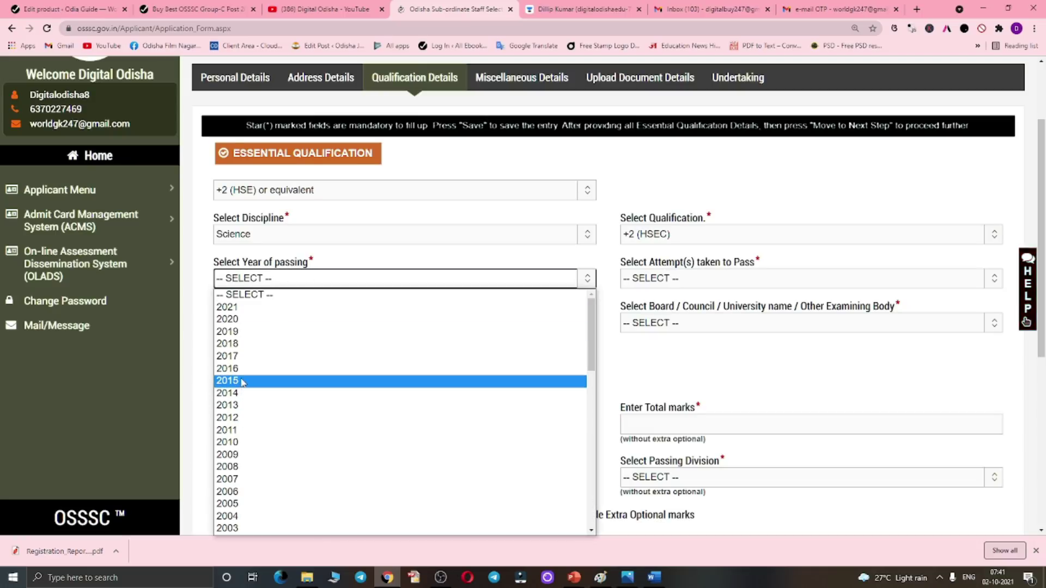
left_click(235, 394)
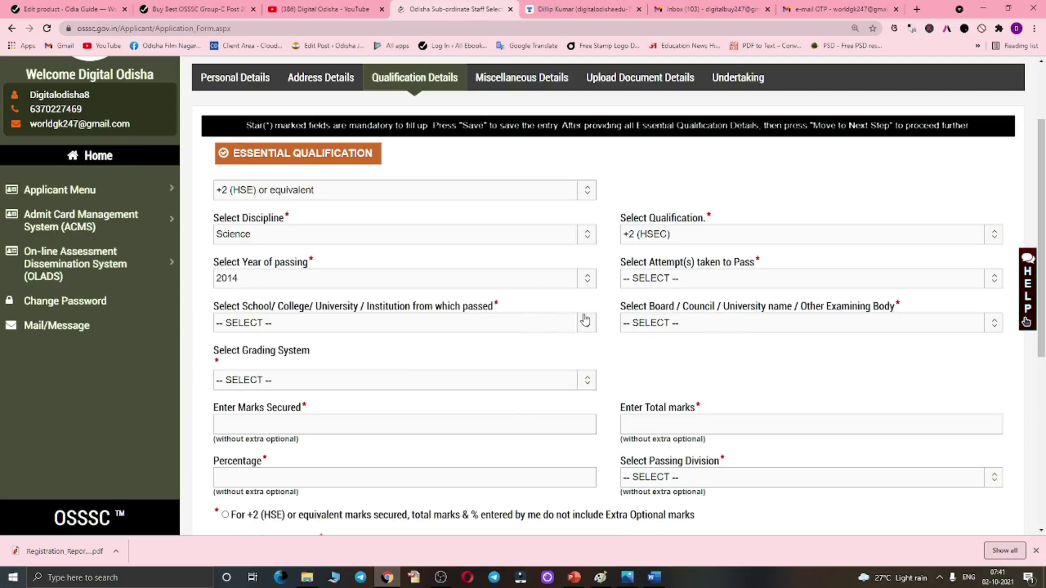
left_click(680, 279)
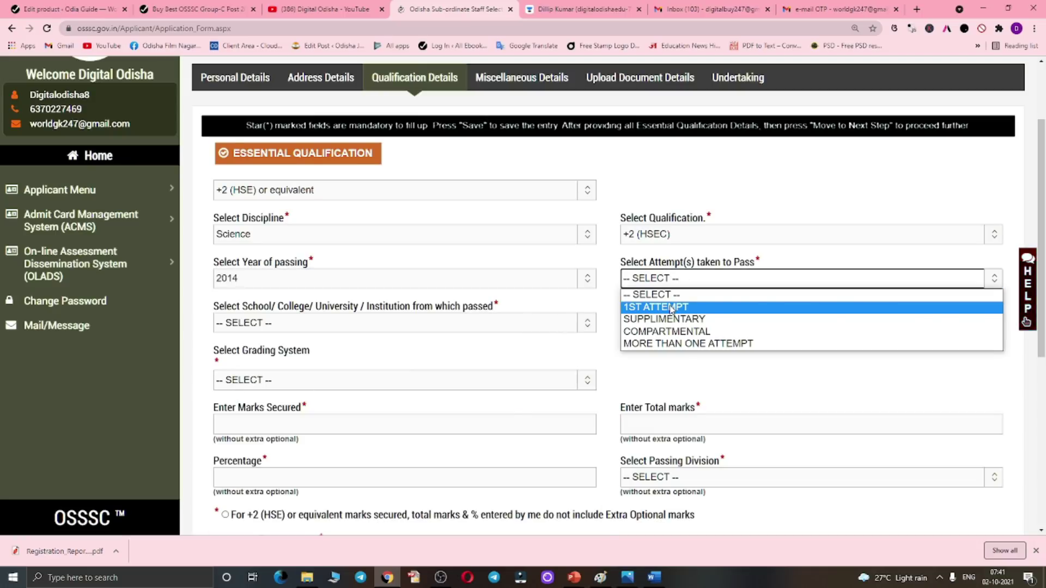
left_click(673, 308)
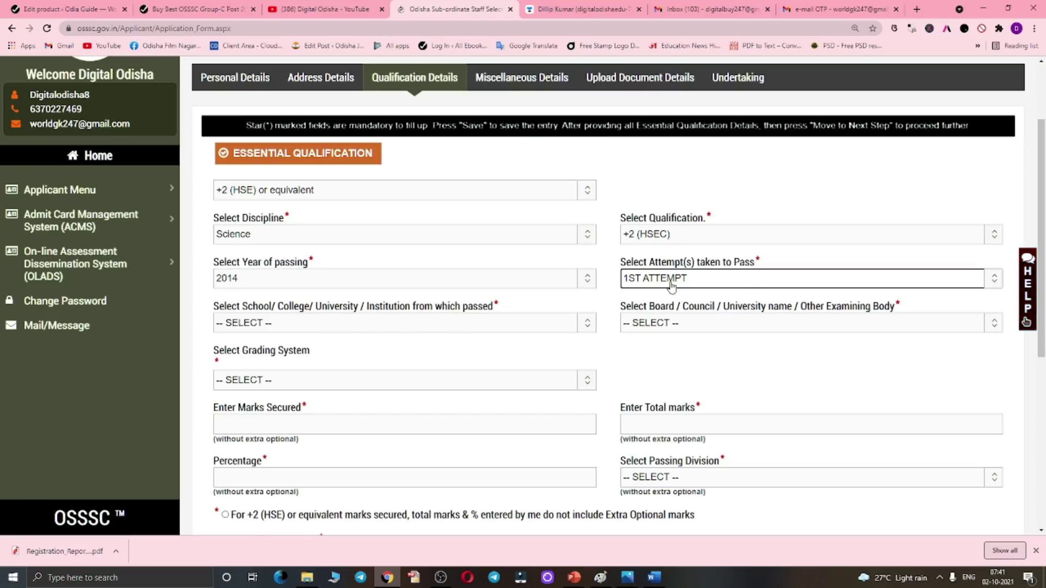
left_click(318, 327)
left_click(275, 348)
left_click(721, 324)
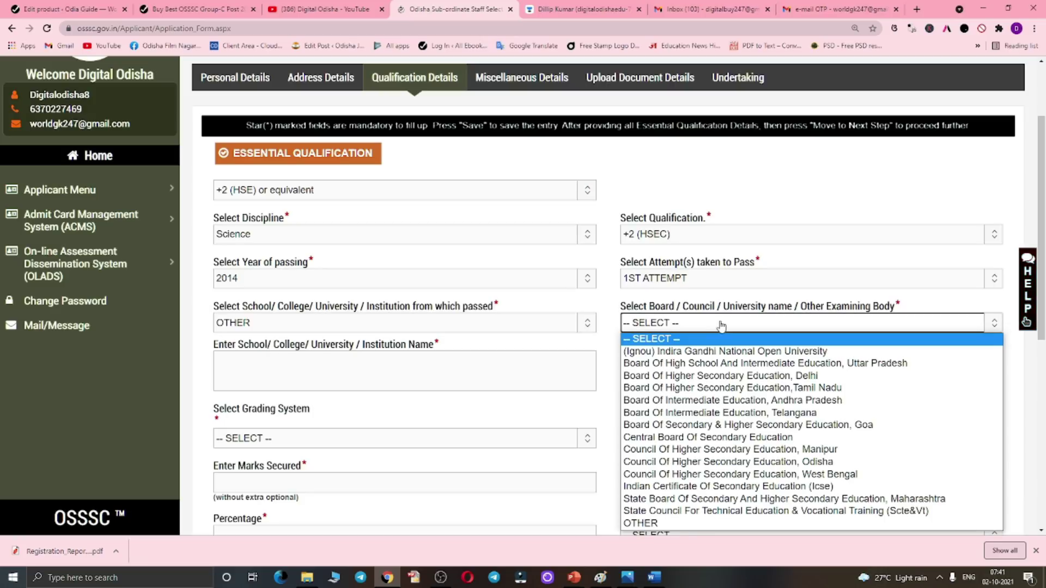
left_click(799, 462)
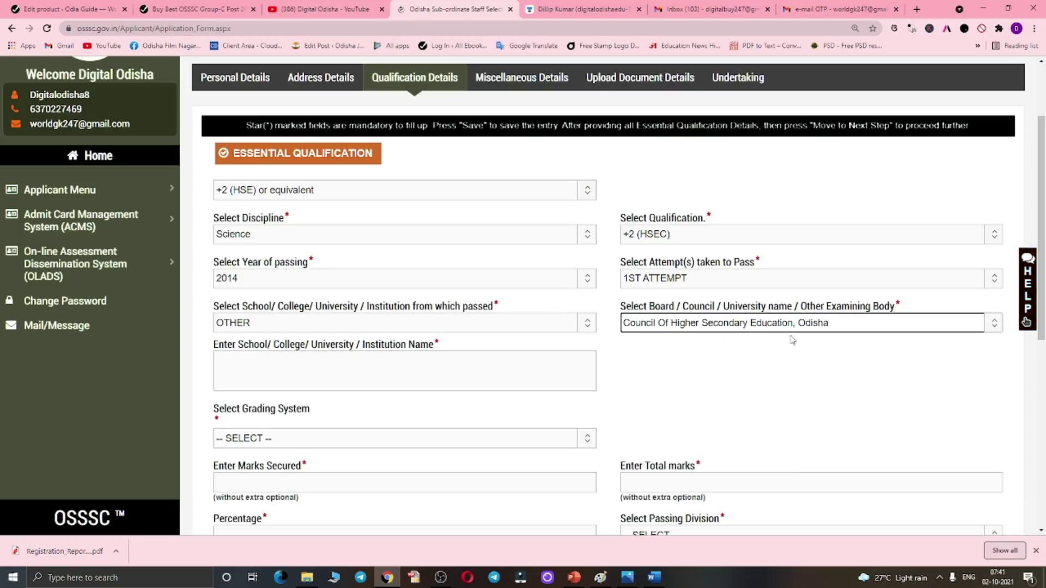
Enter 'igbt bbsr' as the school name and grade by secured marks, total marks and percentage.
left_click(332, 374)
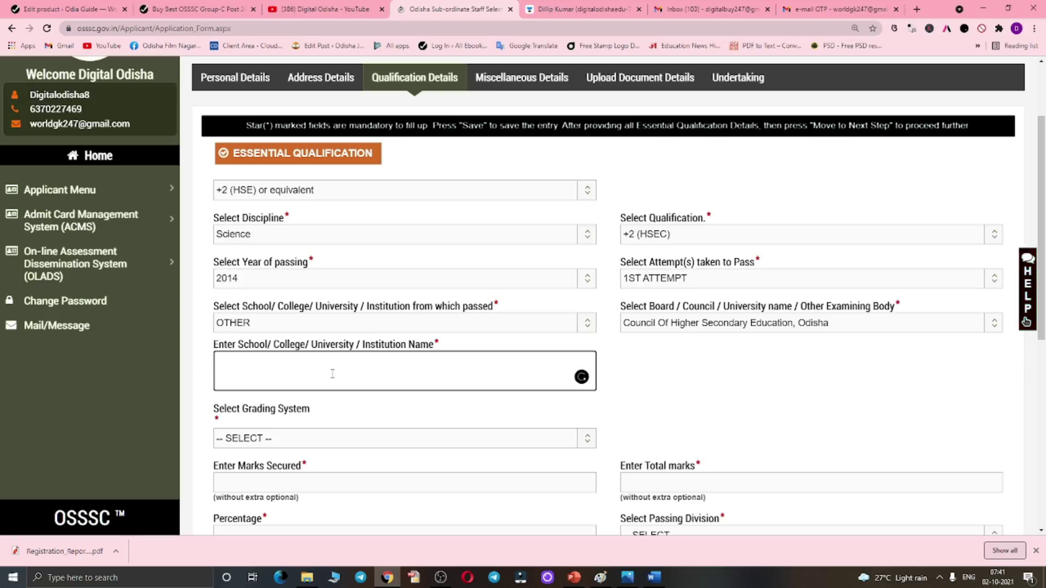
type("igbt bb")
scroll(256, 455, "down", 1)
left_click(268, 388)
left_click(253, 413)
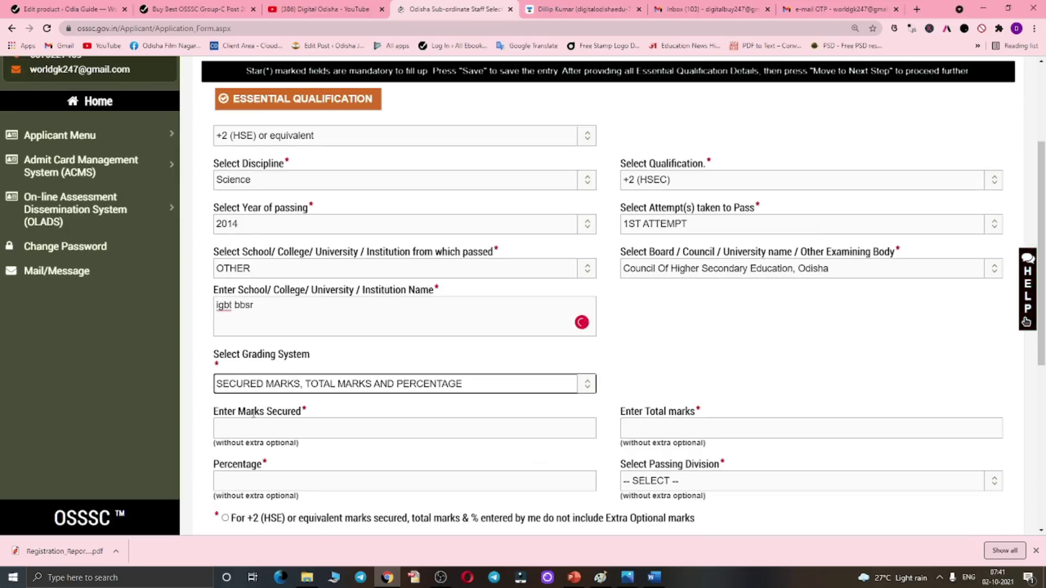
Enter 524 marks out of 600, choose First Division, and confirm marks exclude optional marks.
scroll(299, 338, "down", 2)
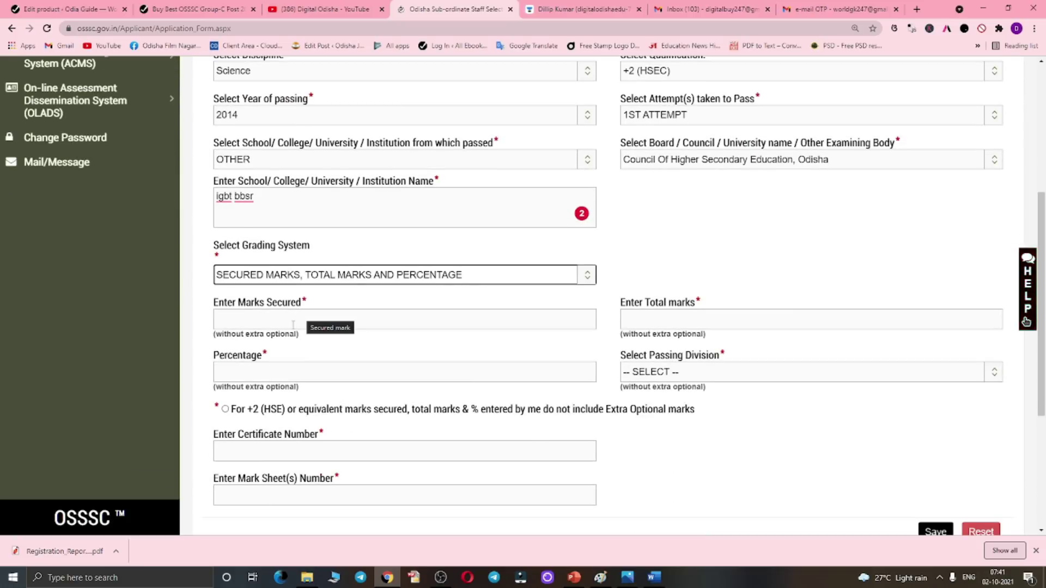
left_click(289, 324)
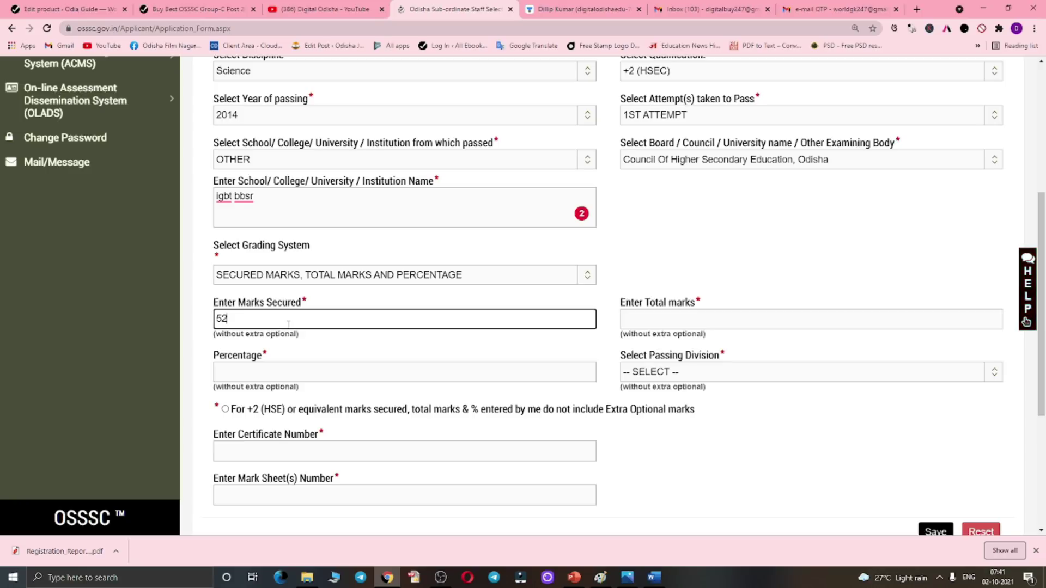
left_click(660, 319)
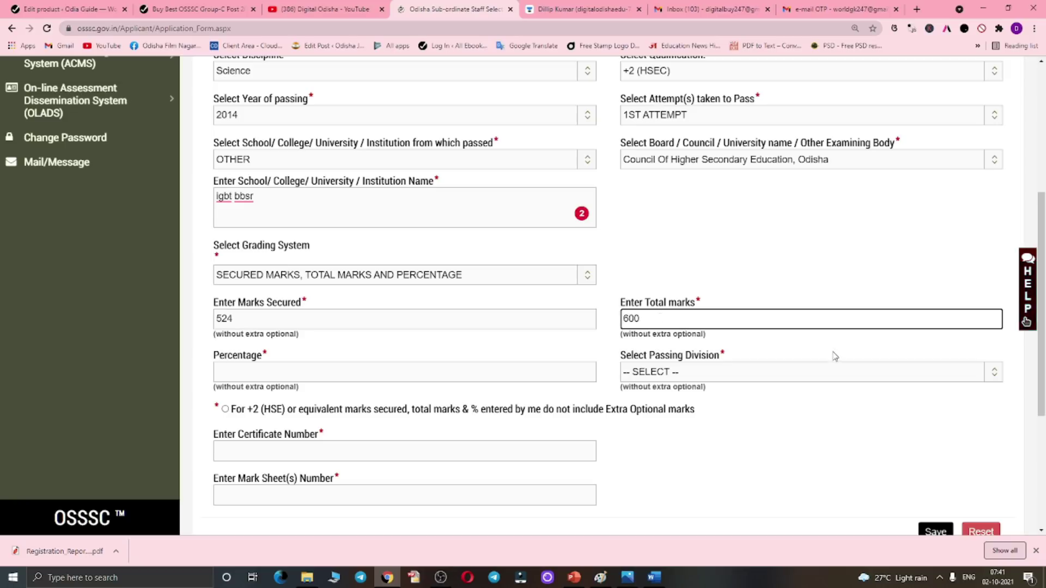
left_click(354, 366)
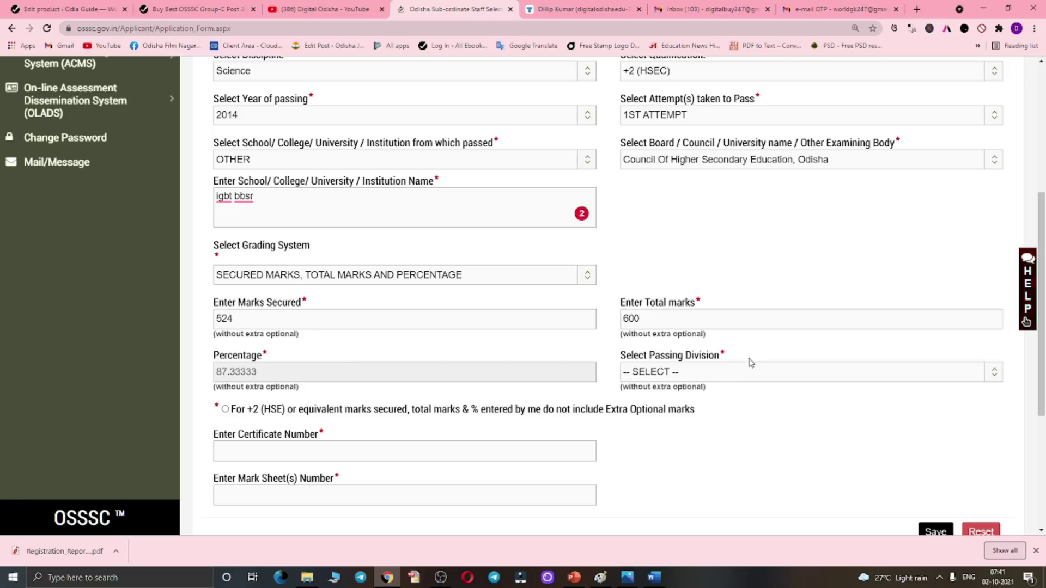
left_click(699, 376)
left_click(666, 400)
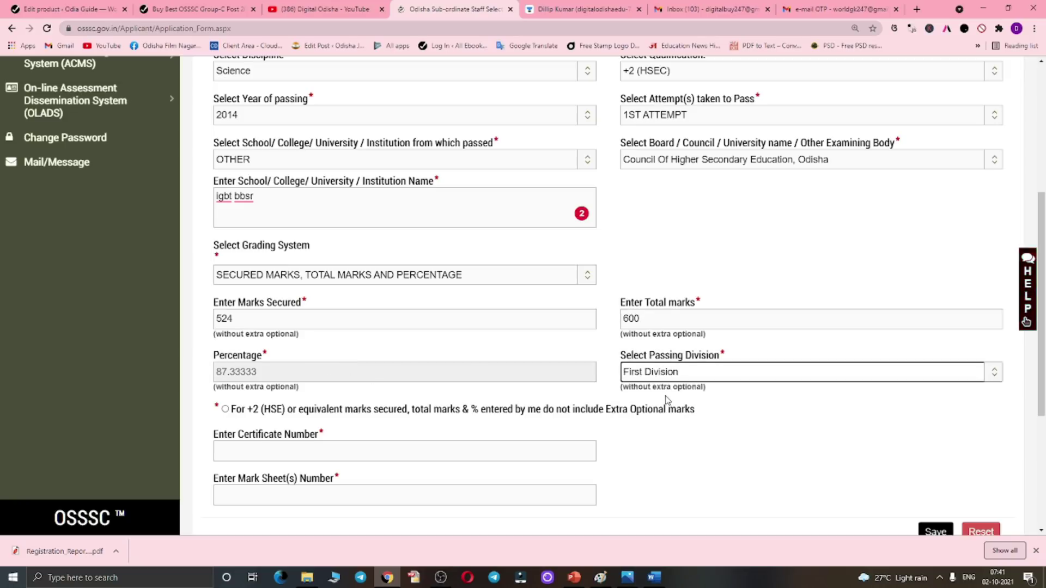
left_click(225, 410)
Fill in the certificate and mark sheet numbers and save the +2 qualification entry.
left_click(242, 446)
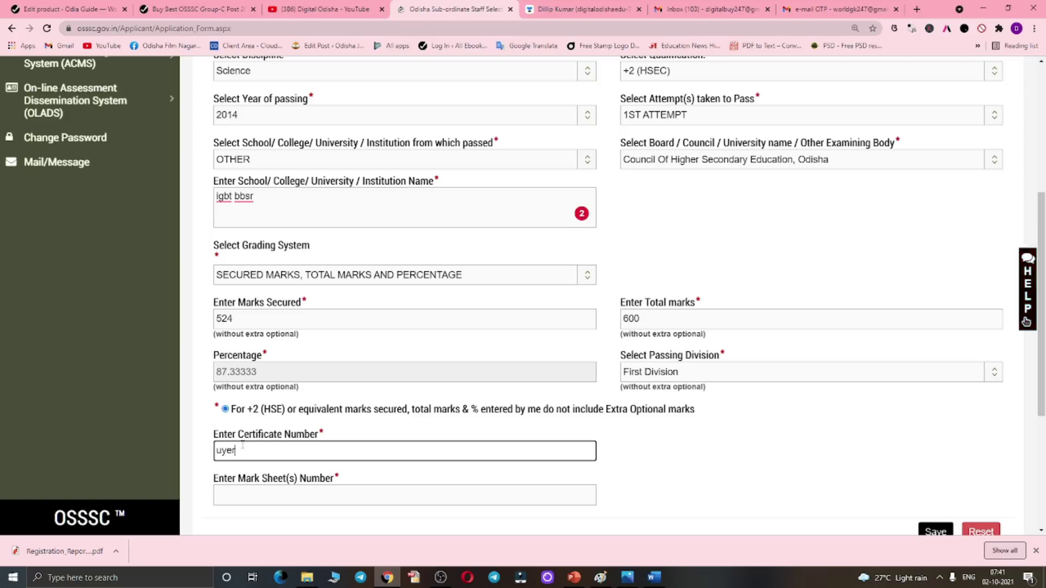
scroll(286, 443, "down", 1)
left_click(259, 449)
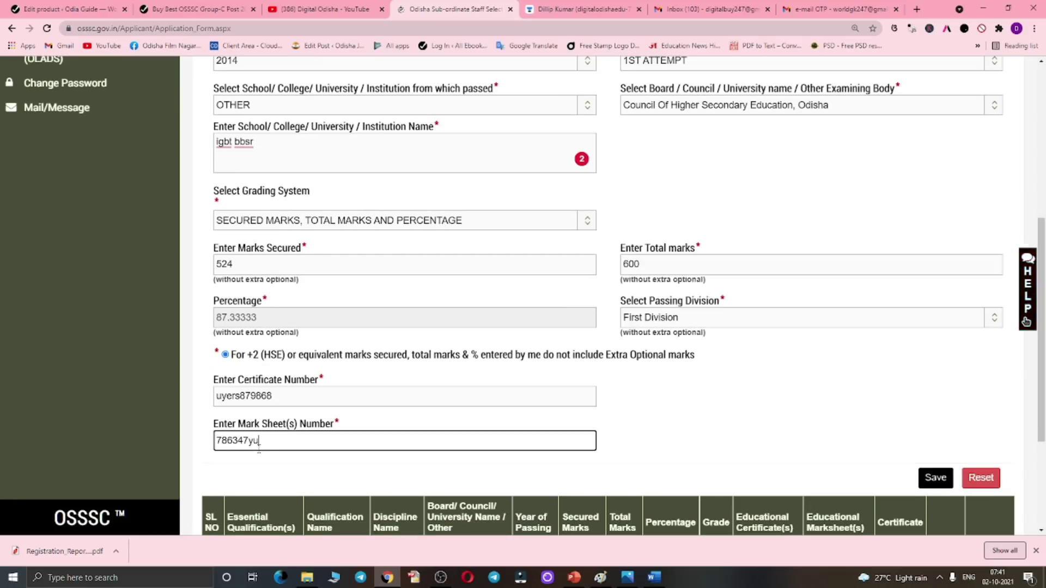
scroll(309, 416, "down", 3)
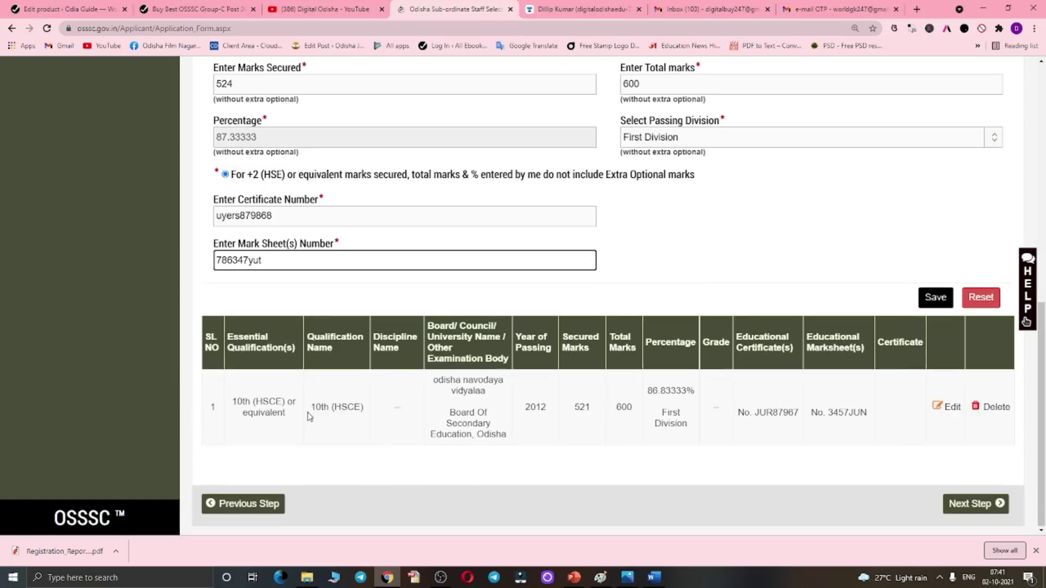
left_click(933, 299)
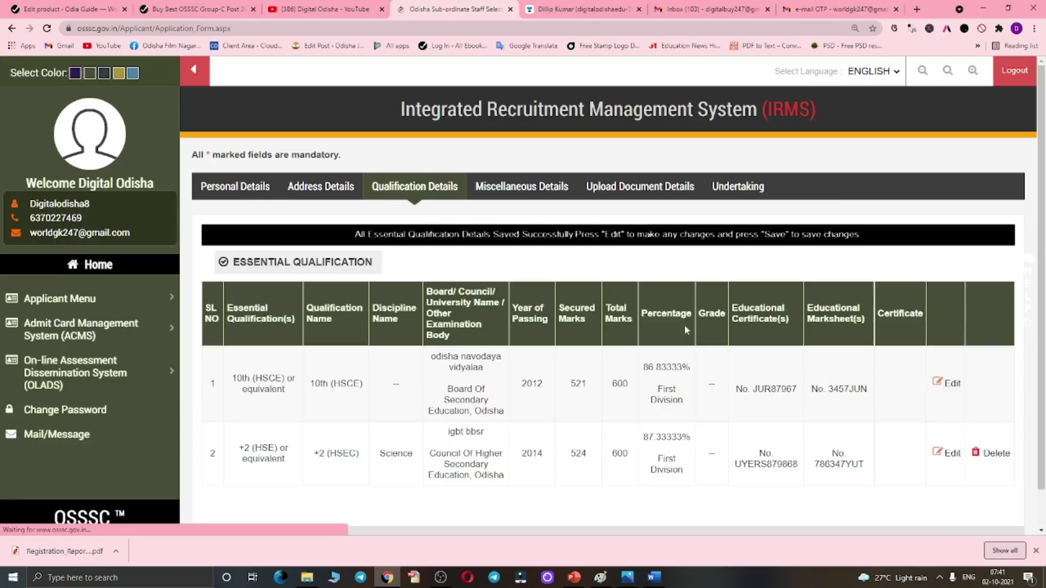
Advance to Miscellaneous Details and save the language and basic computer-knowledge answers.
scroll(896, 472, "down", 1)
left_click(976, 503)
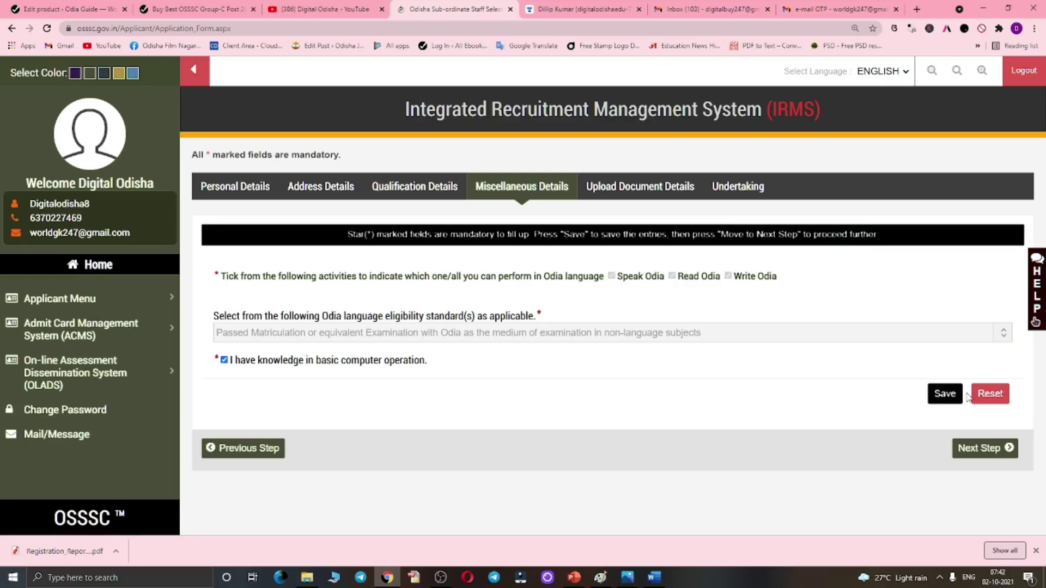
left_click(941, 401)
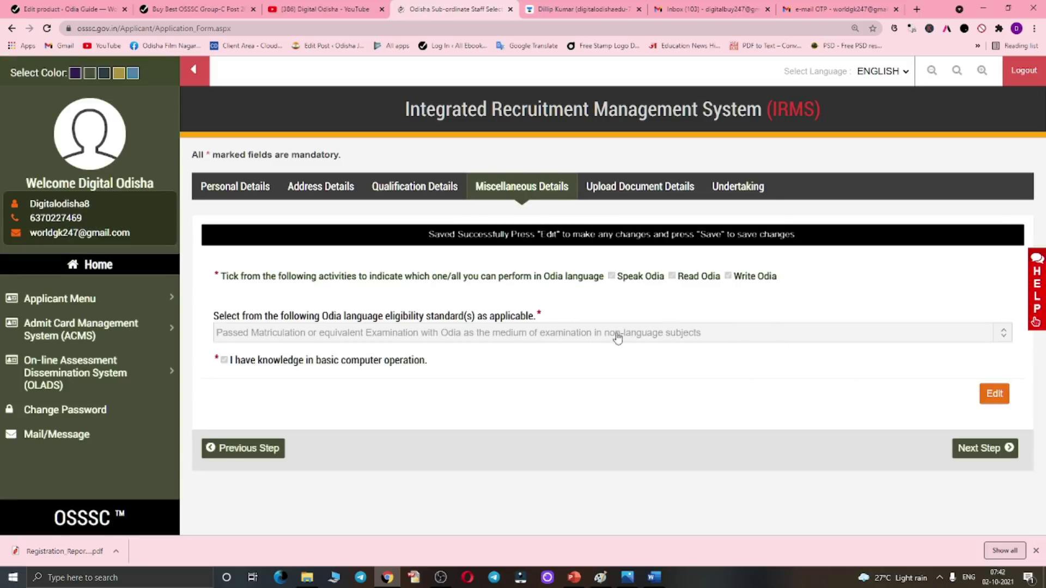
Upload odishafreejob.jpg as the PHOTO document, save it, and proceed to the Undertaking step.
left_click(984, 448)
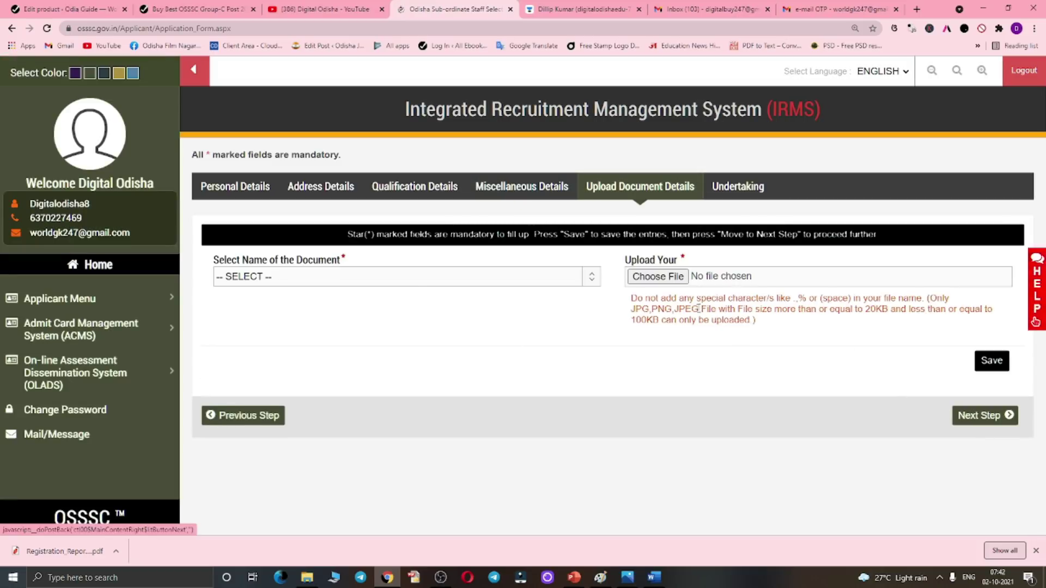
left_click(279, 279)
left_click(250, 305)
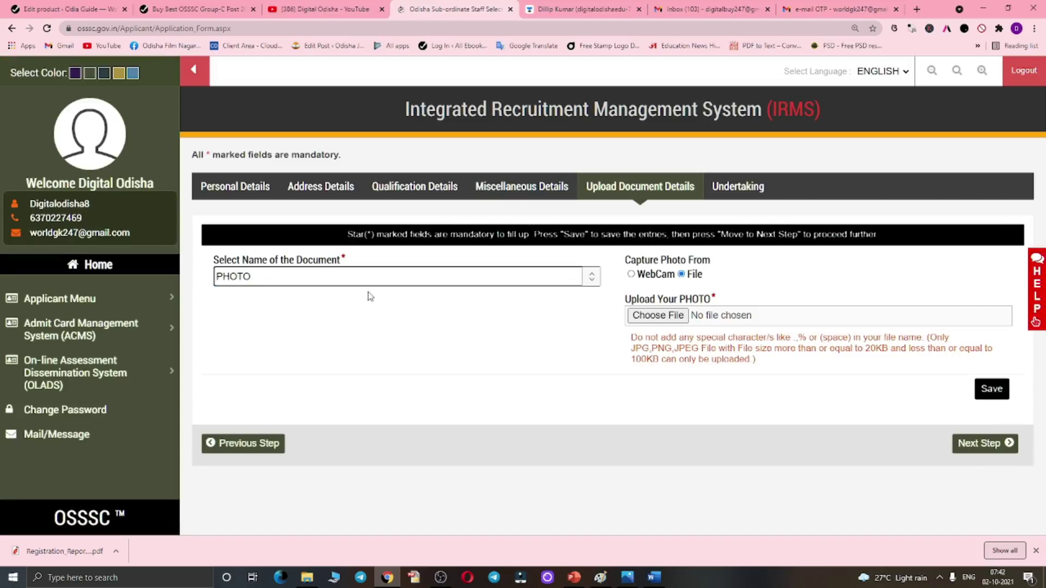
left_click(651, 316)
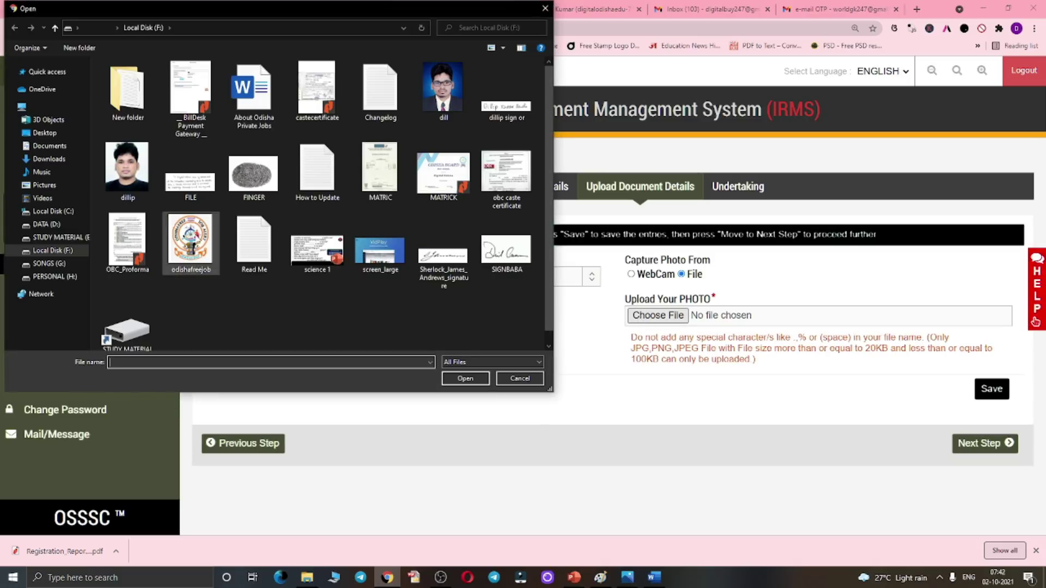
left_click(253, 245)
left_click(191, 243)
left_click(465, 379)
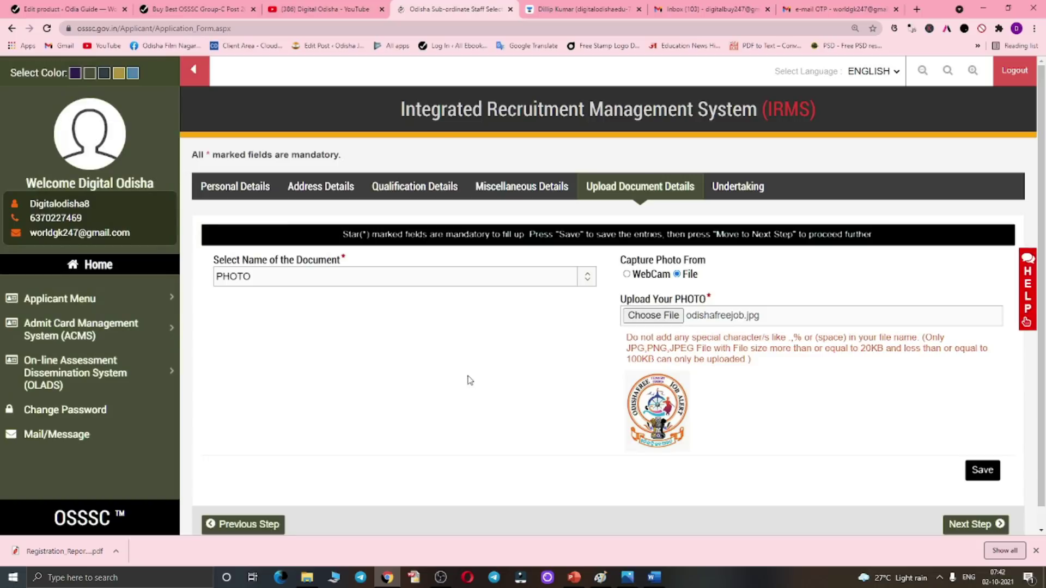
scroll(490, 387, "down", 1)
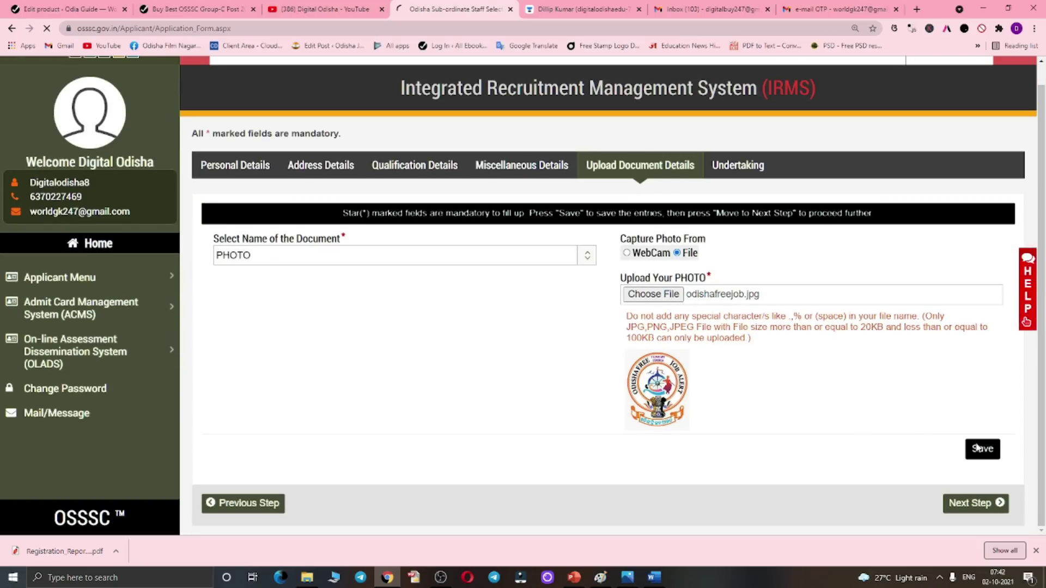
left_click(978, 448)
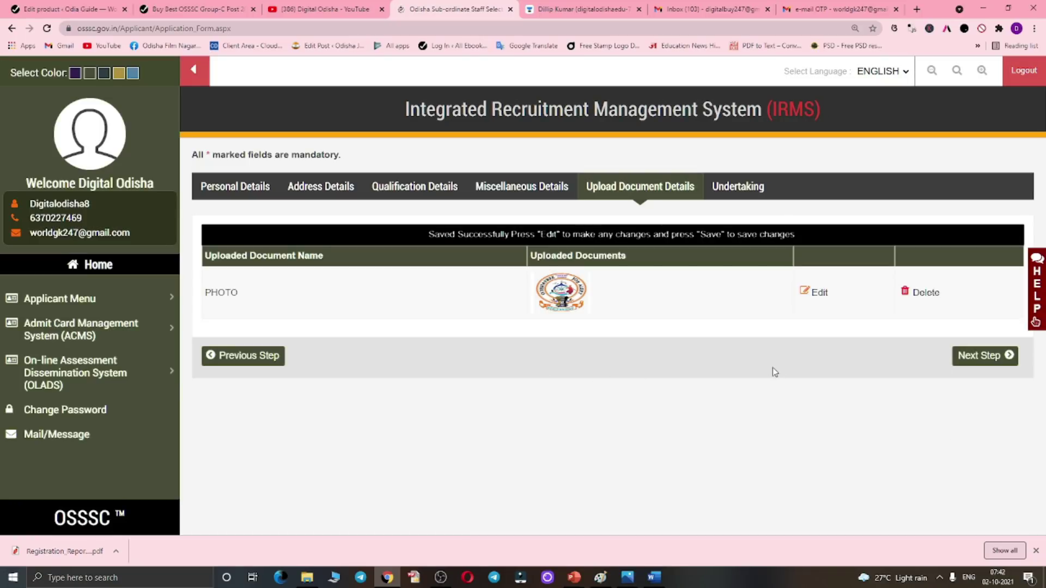
left_click(1005, 355)
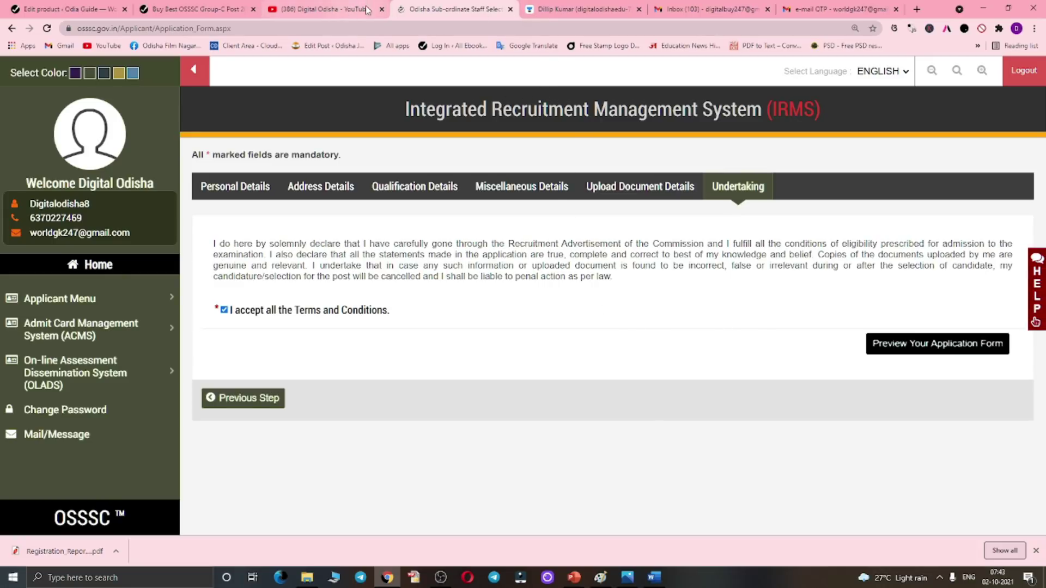
Switch to the Unacademy educator profile browser tab.
left_click(582, 10)
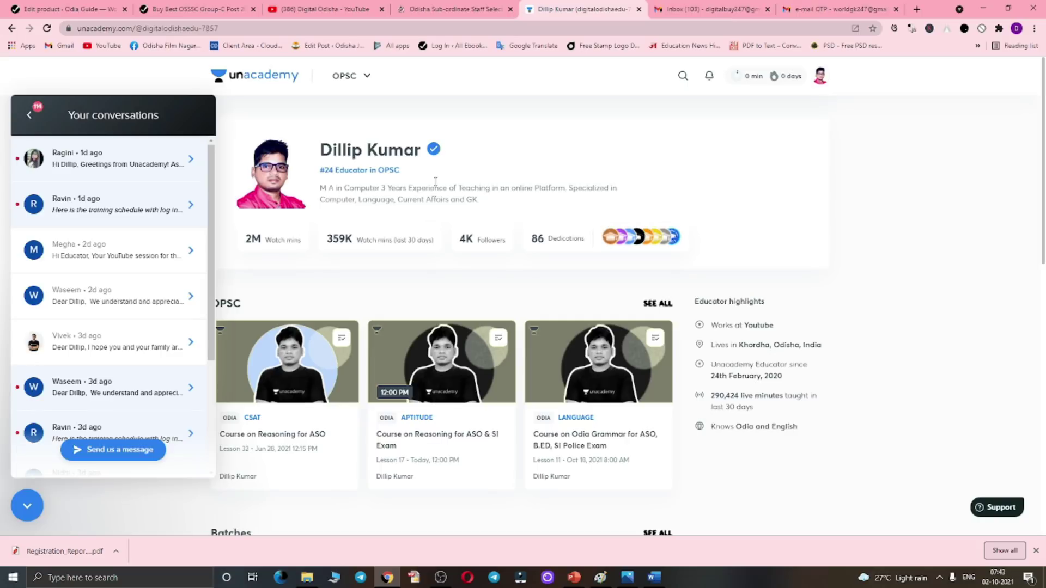
Close the conversations panel and downloads bar, then switch to the Best OSSSC Group-C Post 2021 Book page.
left_click(30, 500)
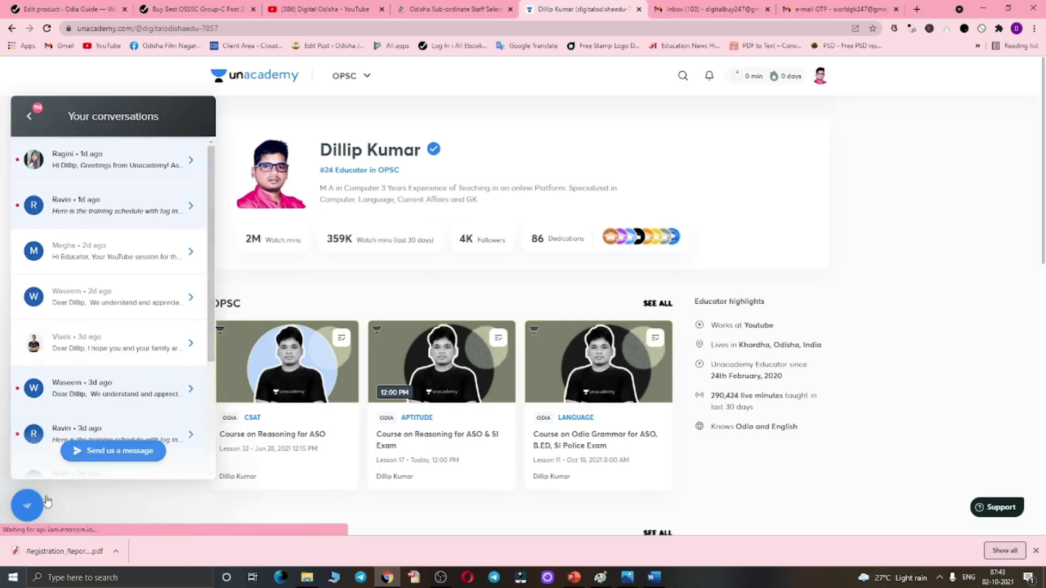
left_click(1037, 551)
scroll(531, 311, "down", 5)
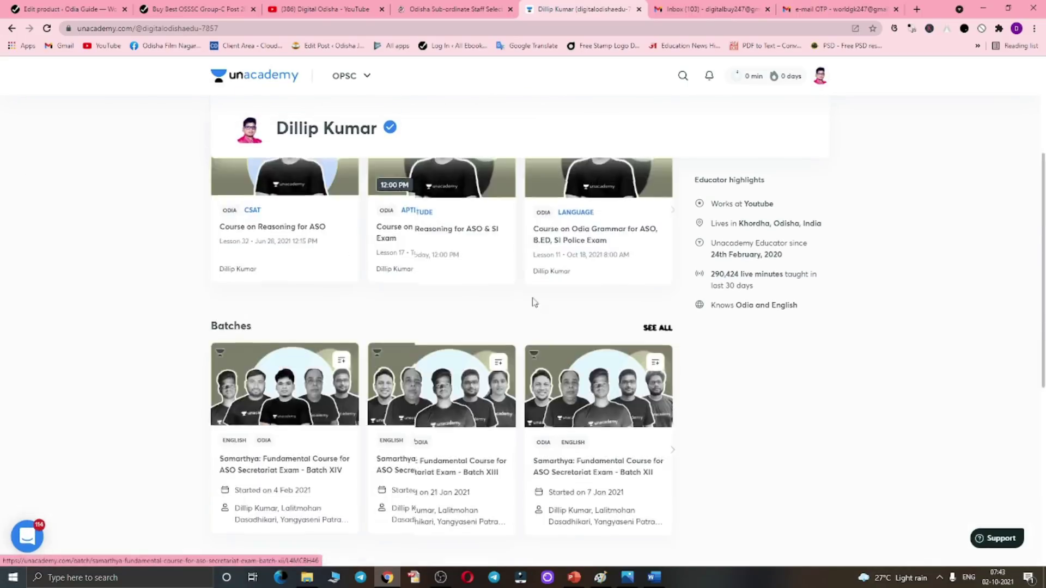
scroll(534, 303, "up", 4)
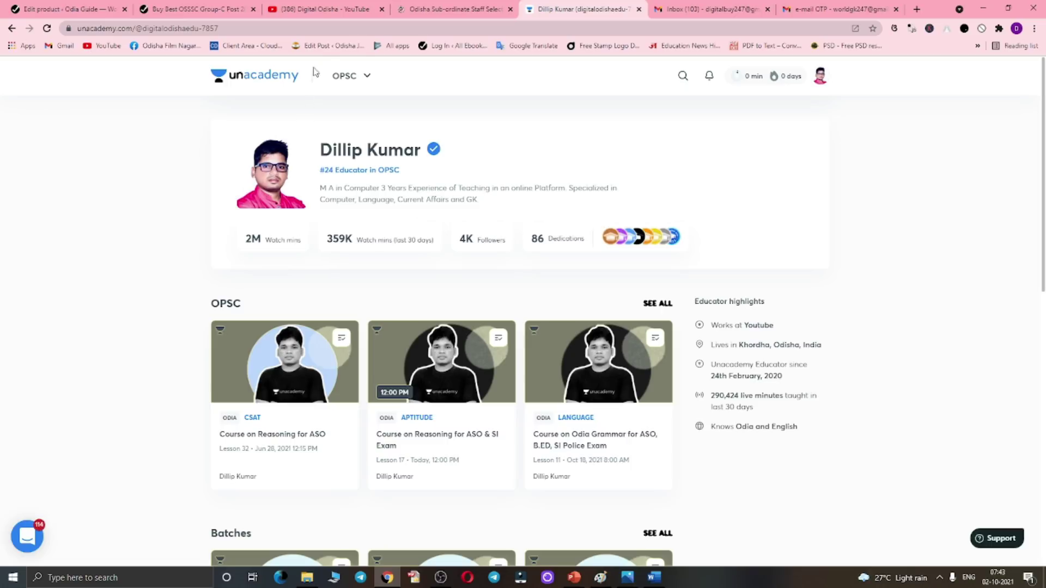
left_click(209, 16)
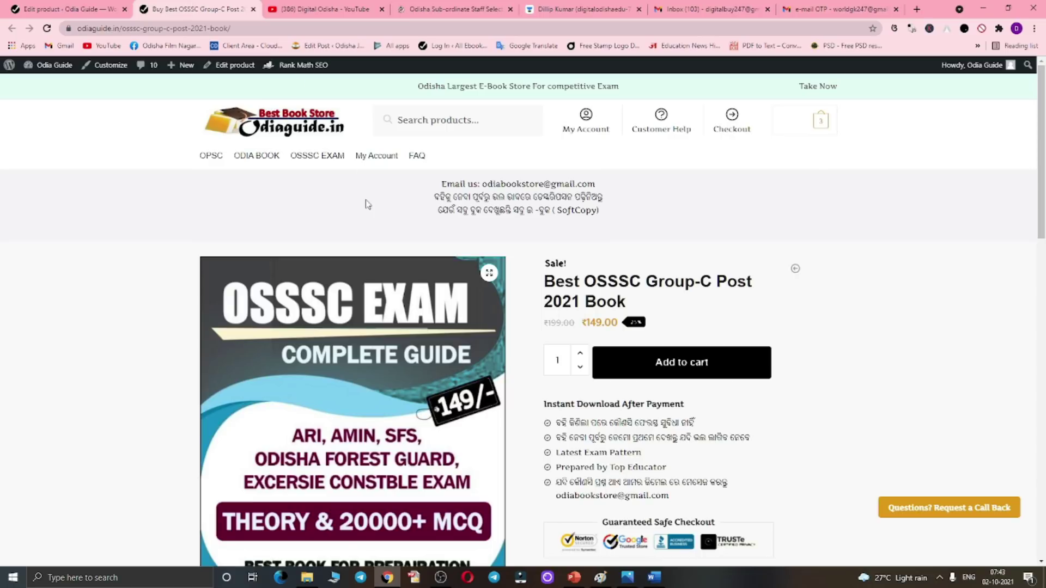